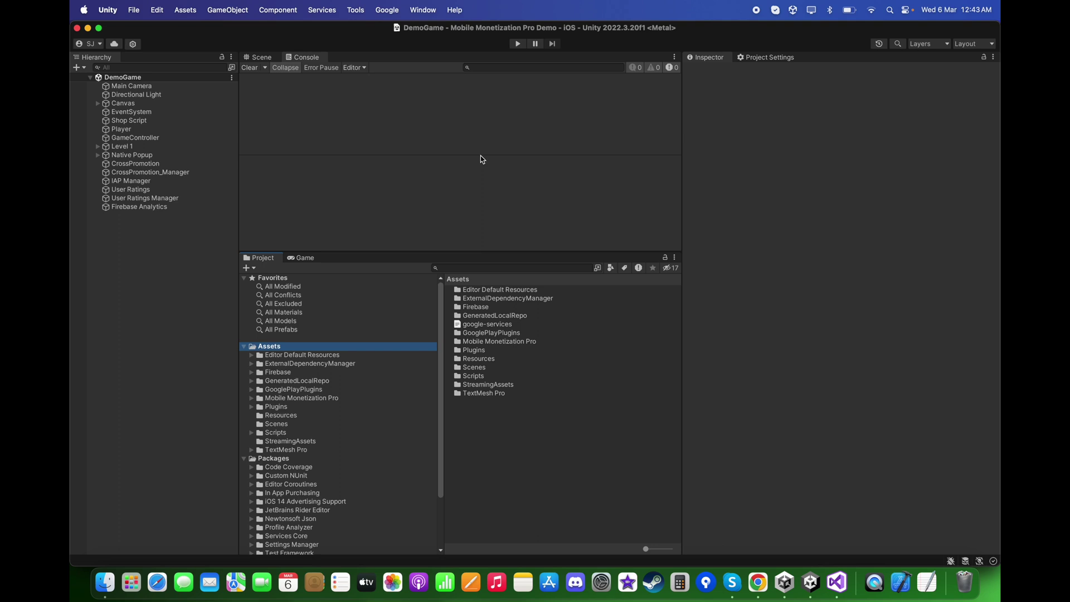
Confirm in Build Settings that iOS is the target platform with the DemoGame scene included.
click(134, 10)
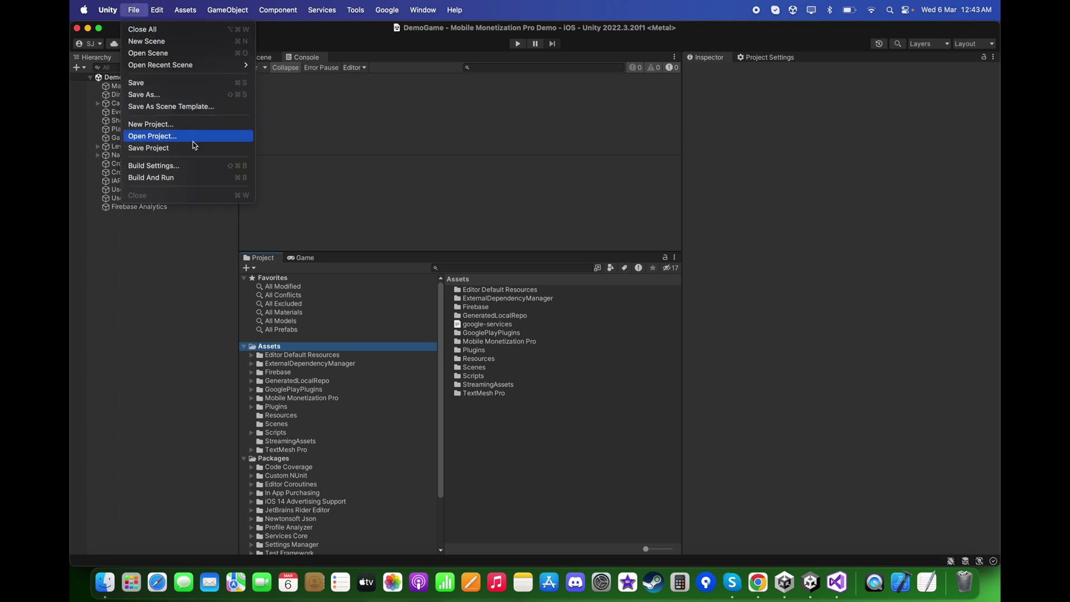
click(201, 164)
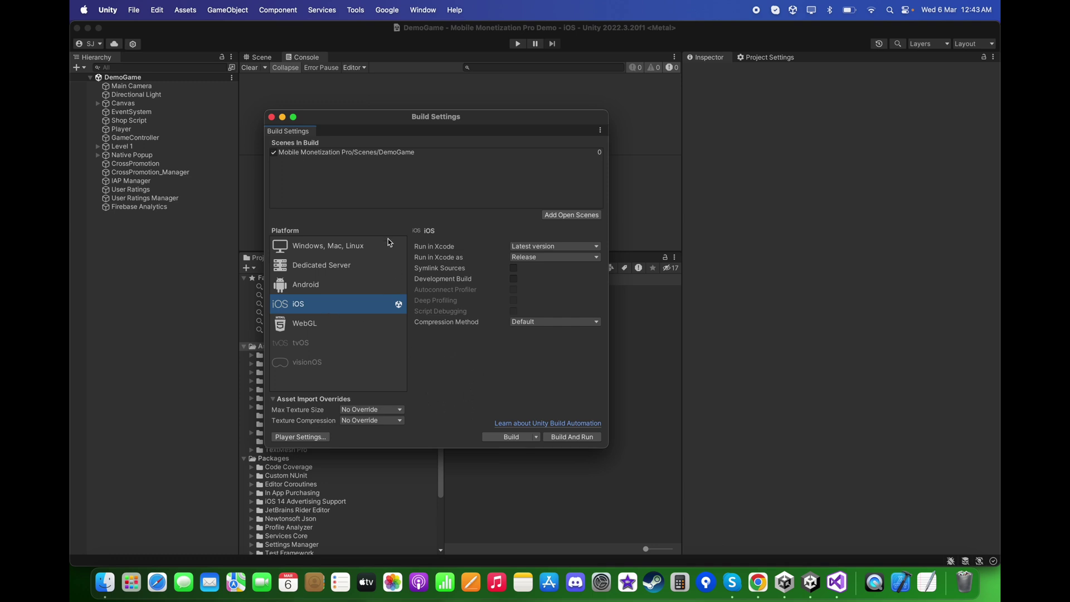
click(272, 118)
Set the Mobile Monetization Pro Integration Tool to App Tracking Transparency Popup and fetch the ATT package.
click(356, 8)
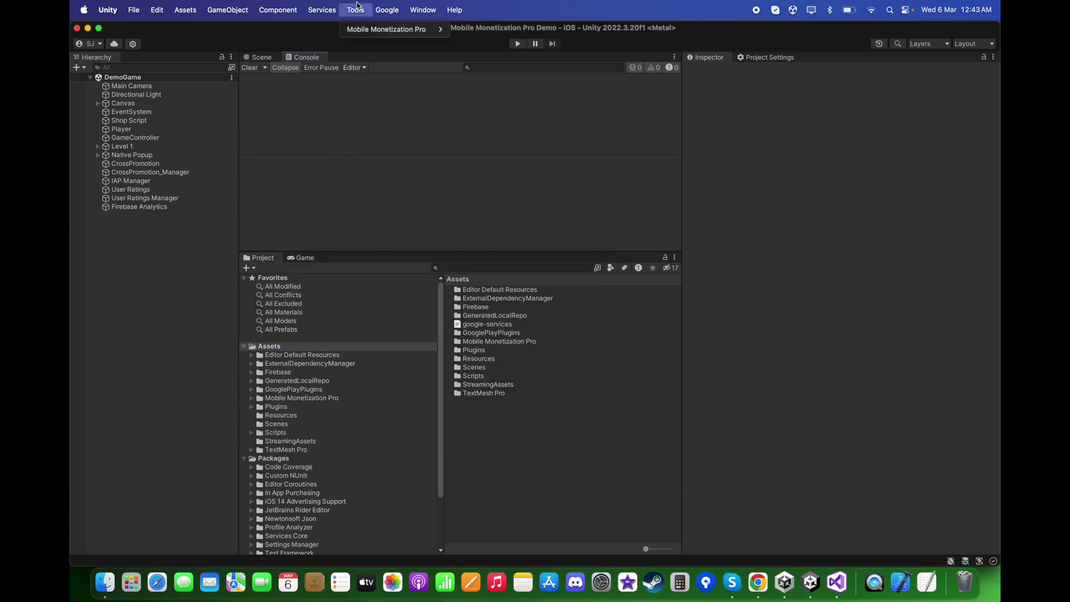
mouse_move(390, 31)
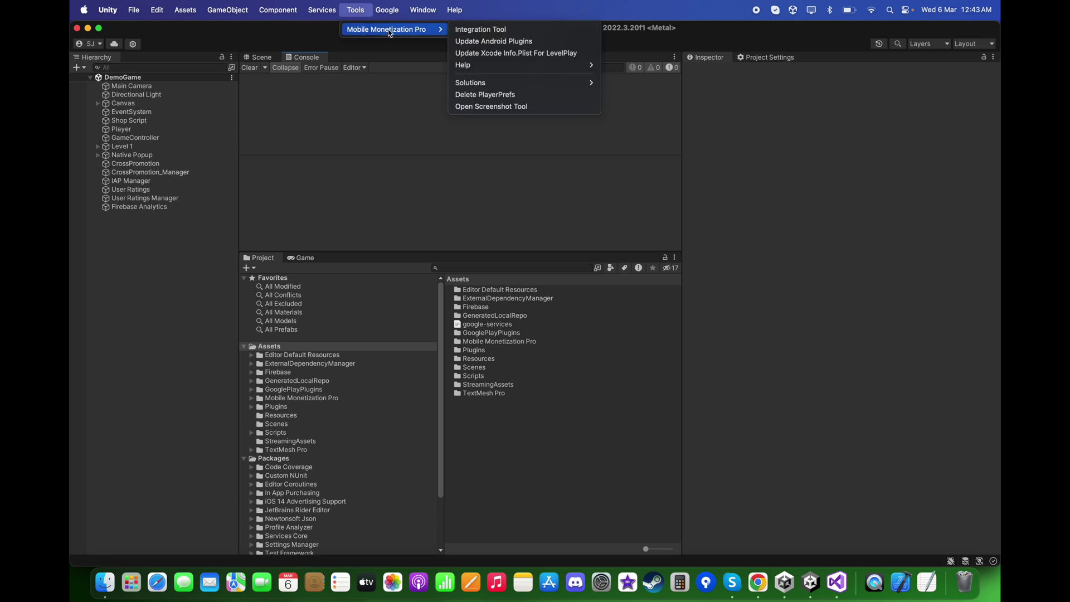
click(489, 30)
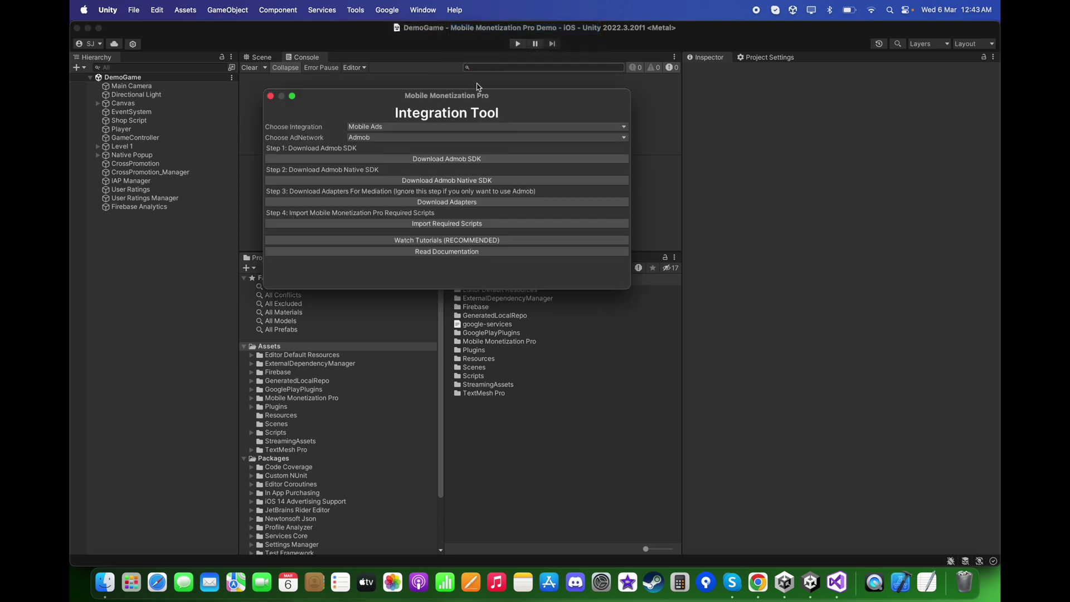
click(389, 127)
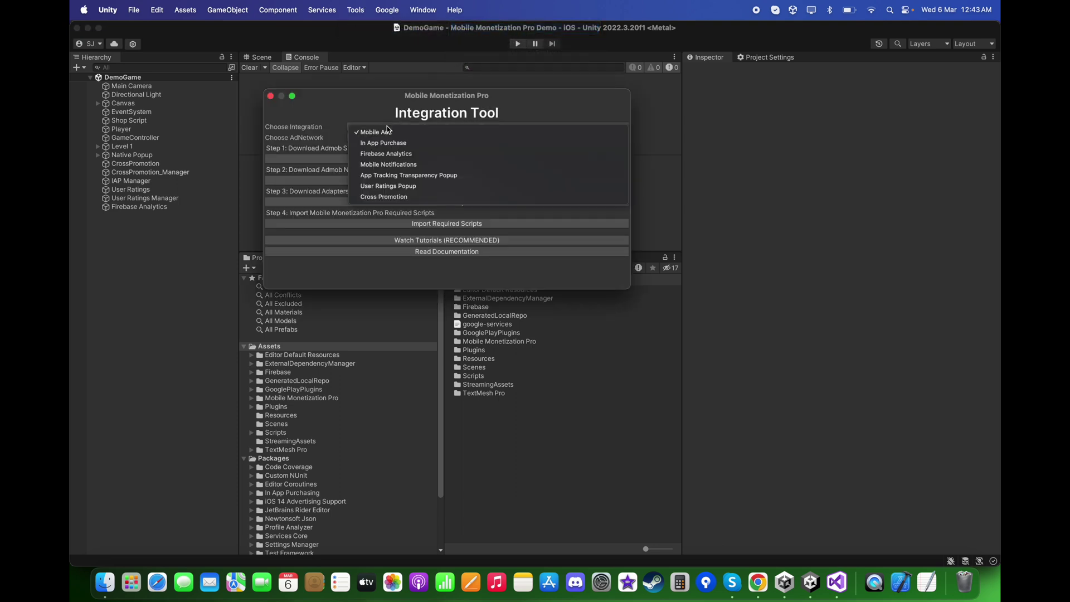
click(383, 175)
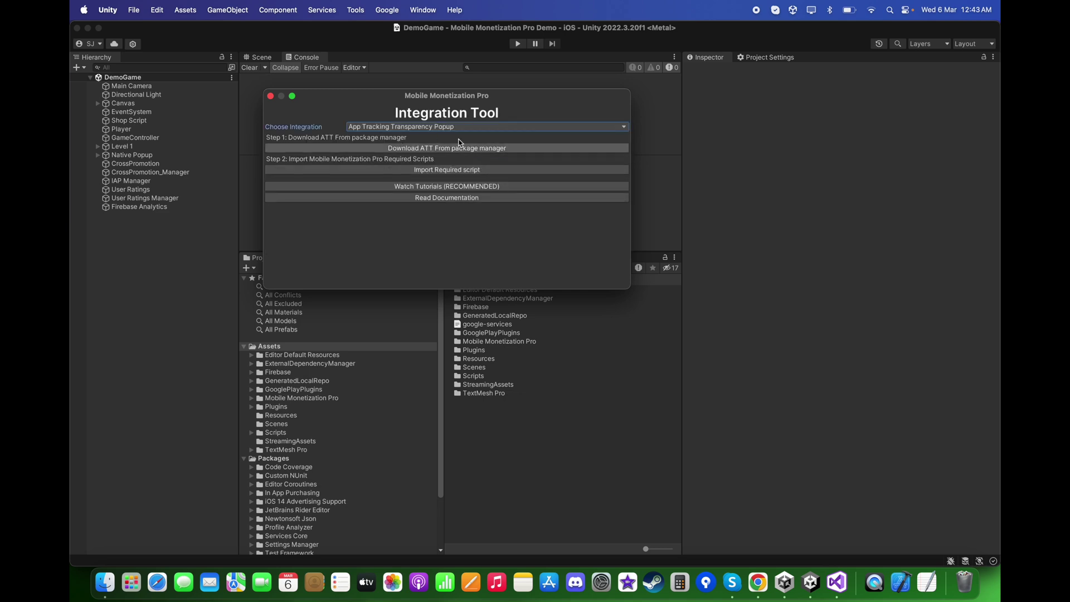
drag(461, 93, 385, 146)
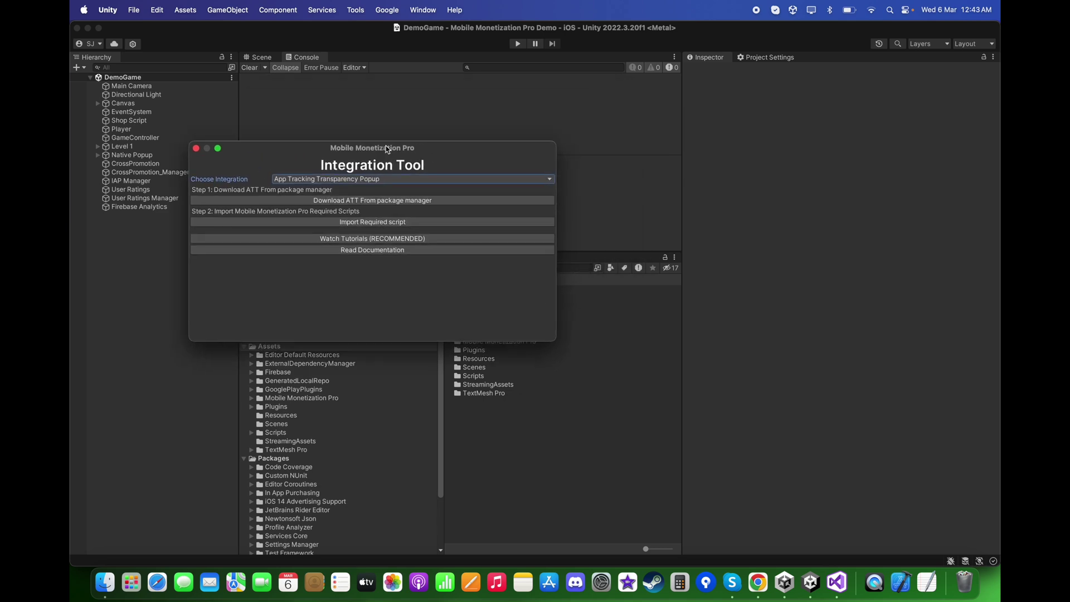
click(381, 202)
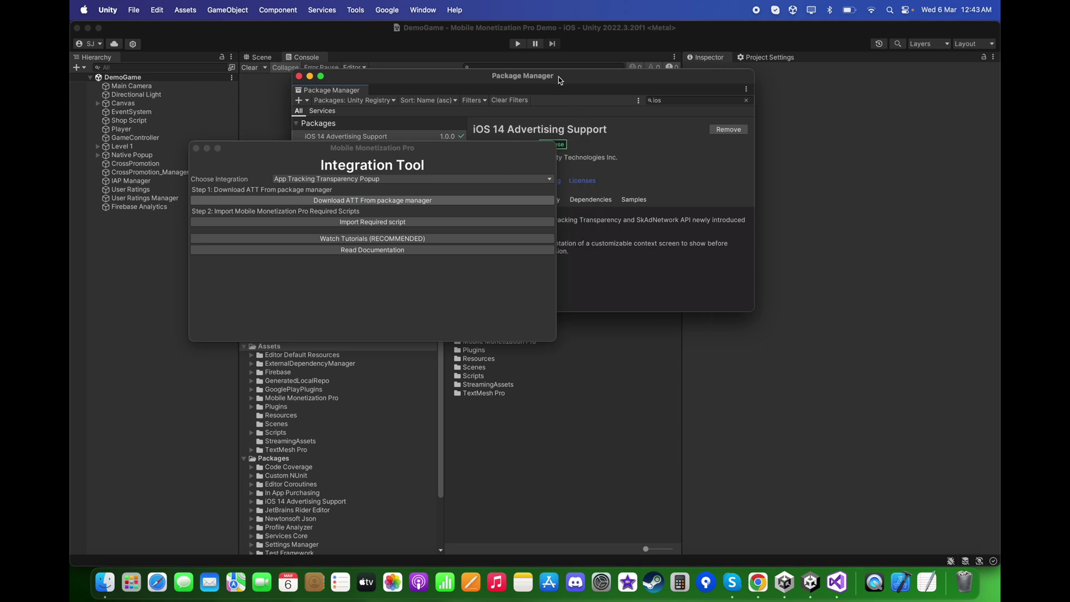
Import the 01 Context Screen sample of iOS 14 Advertising Support, then close Package Manager.
drag(560, 80, 736, 51)
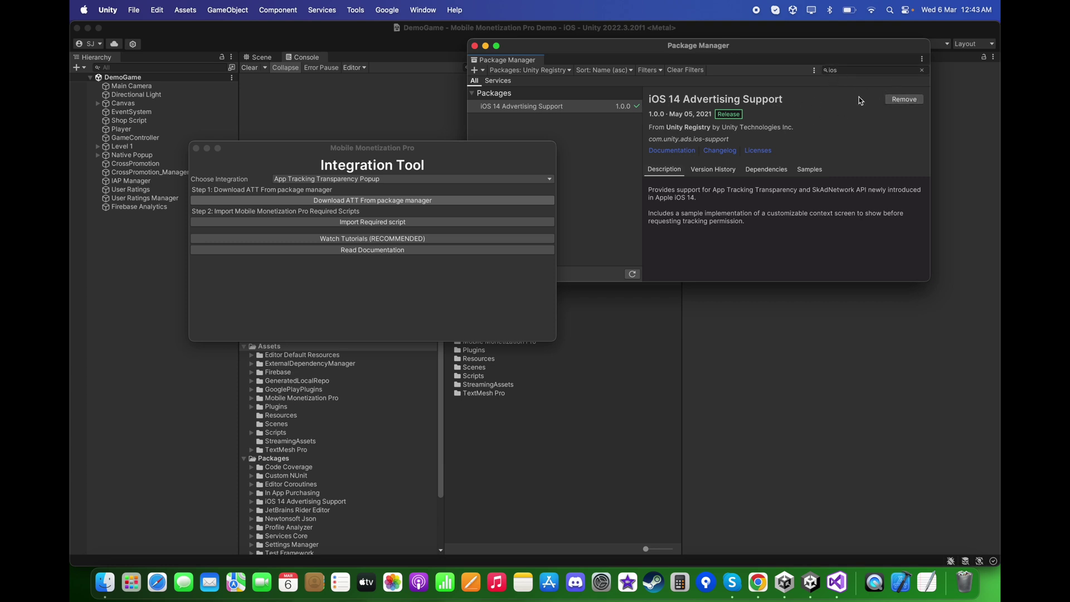
click(810, 170)
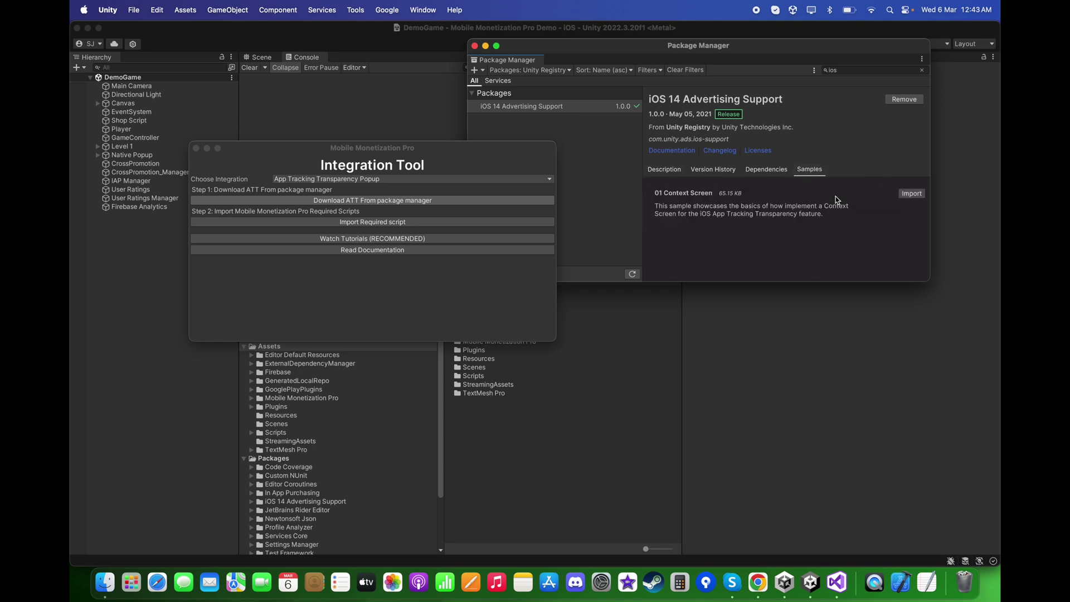
click(911, 195)
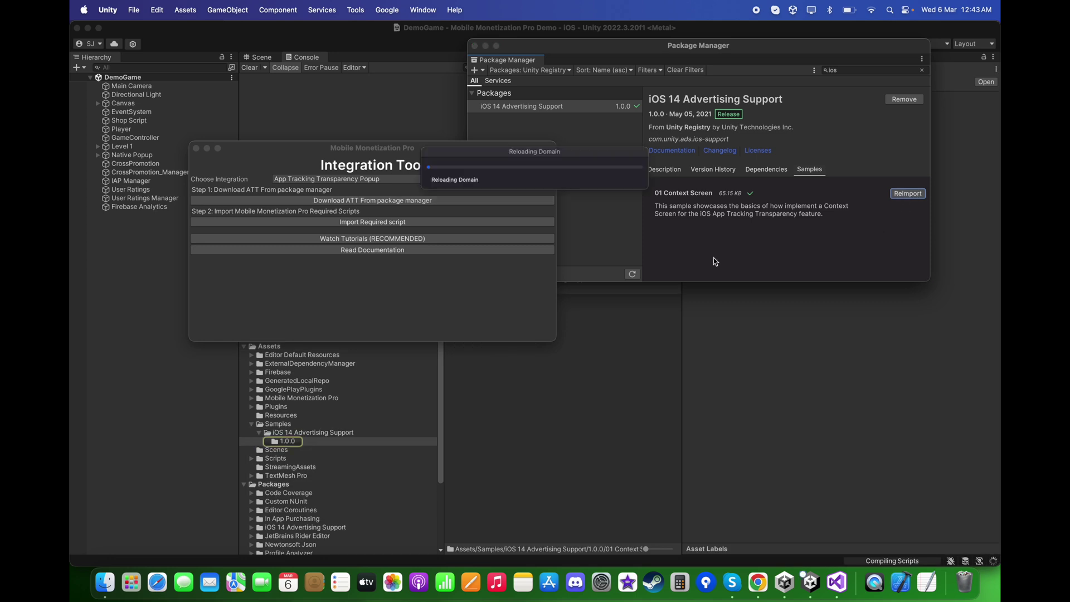
click(475, 45)
Import the required Mobile Monetization Pro script package and close the Integration Tool.
drag(465, 147, 689, 127)
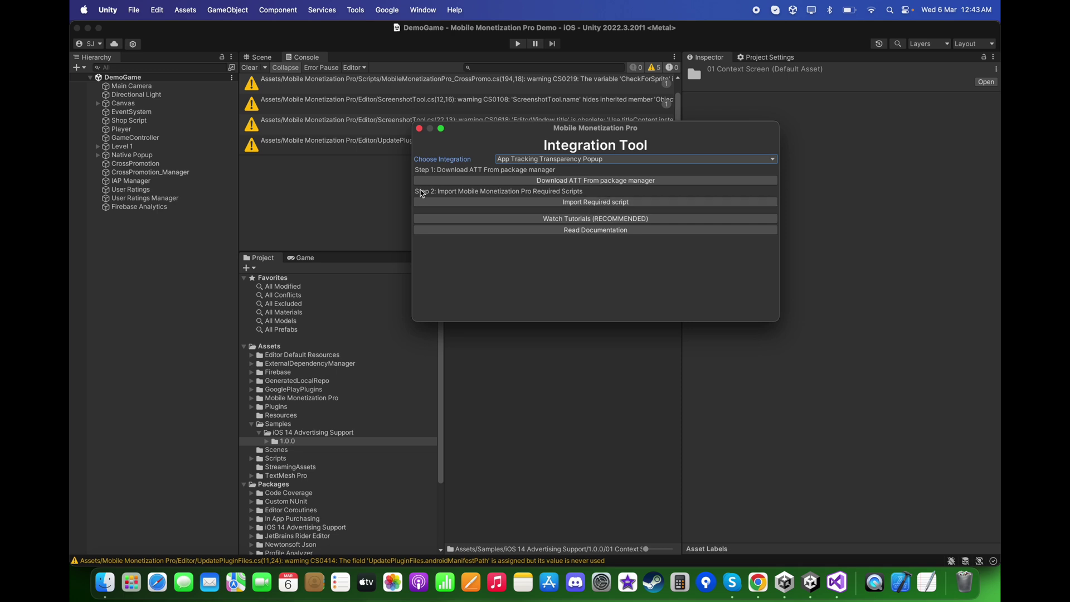
click(572, 201)
click(601, 393)
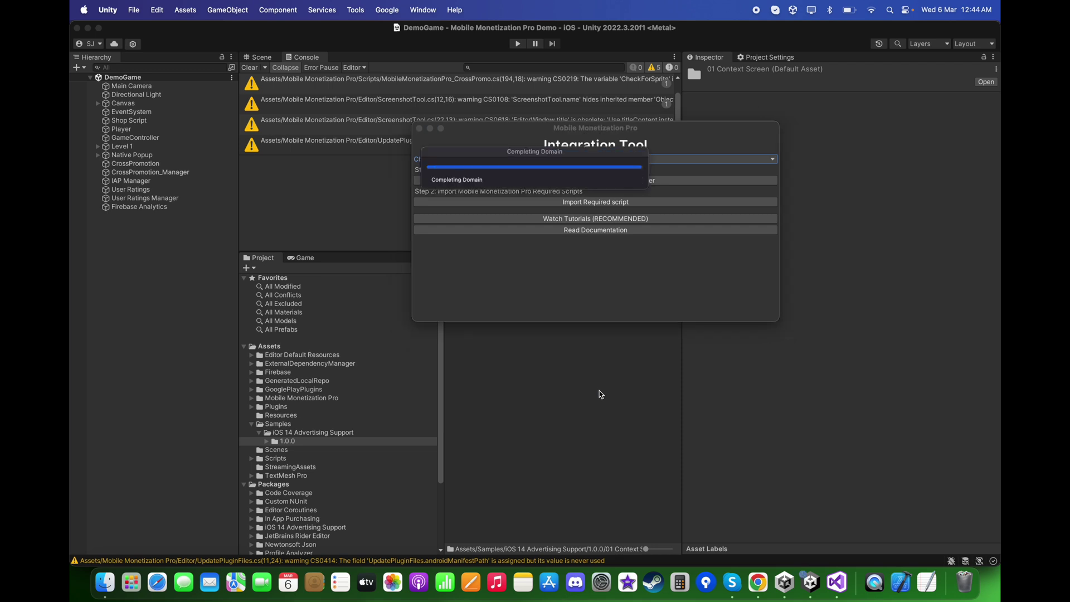
click(420, 129)
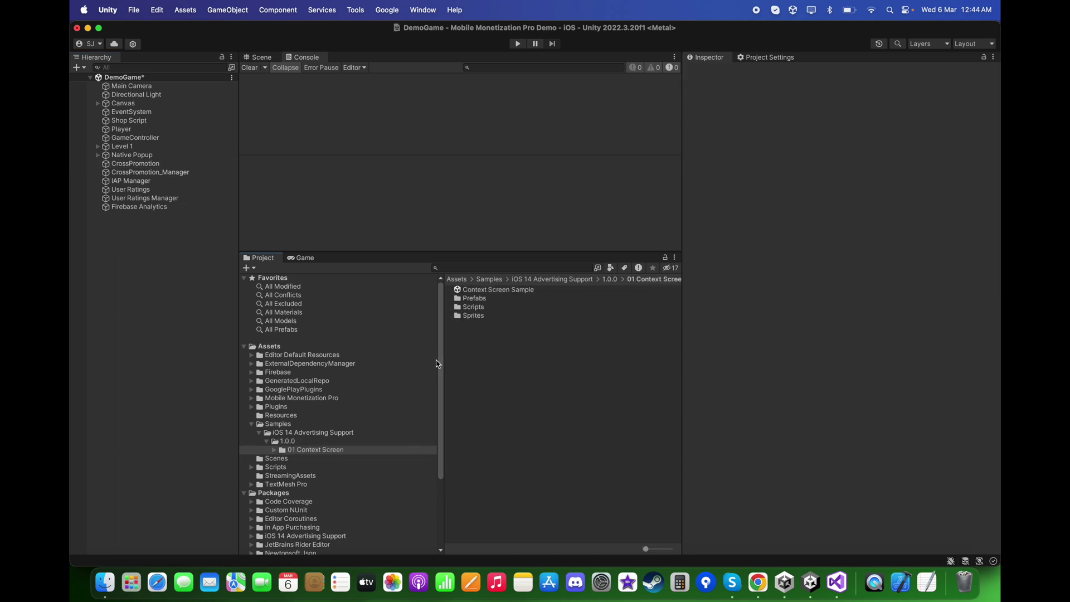
click(301, 259)
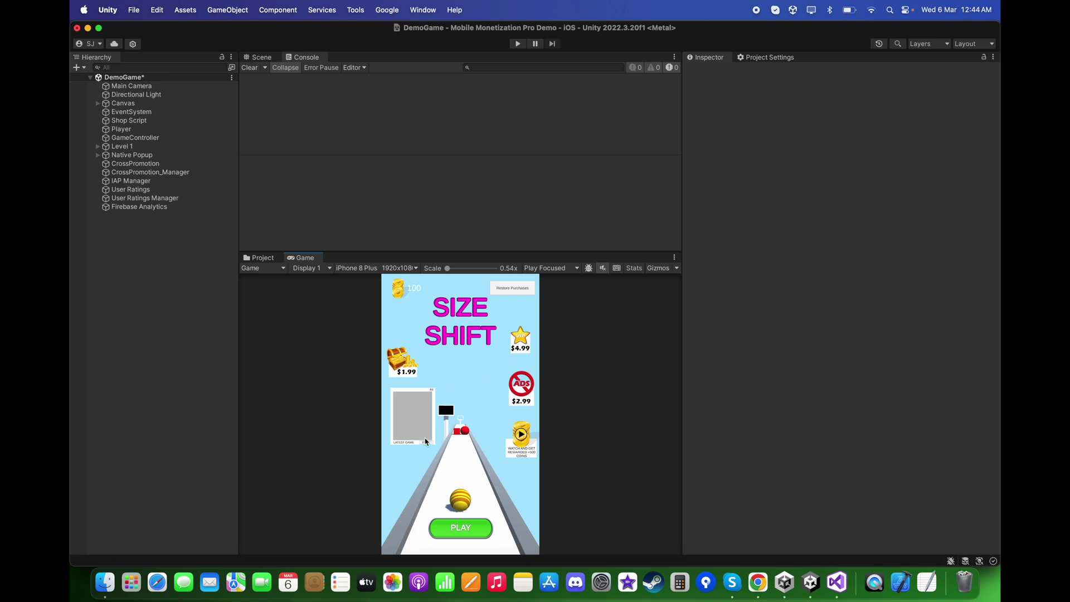
click(273, 260)
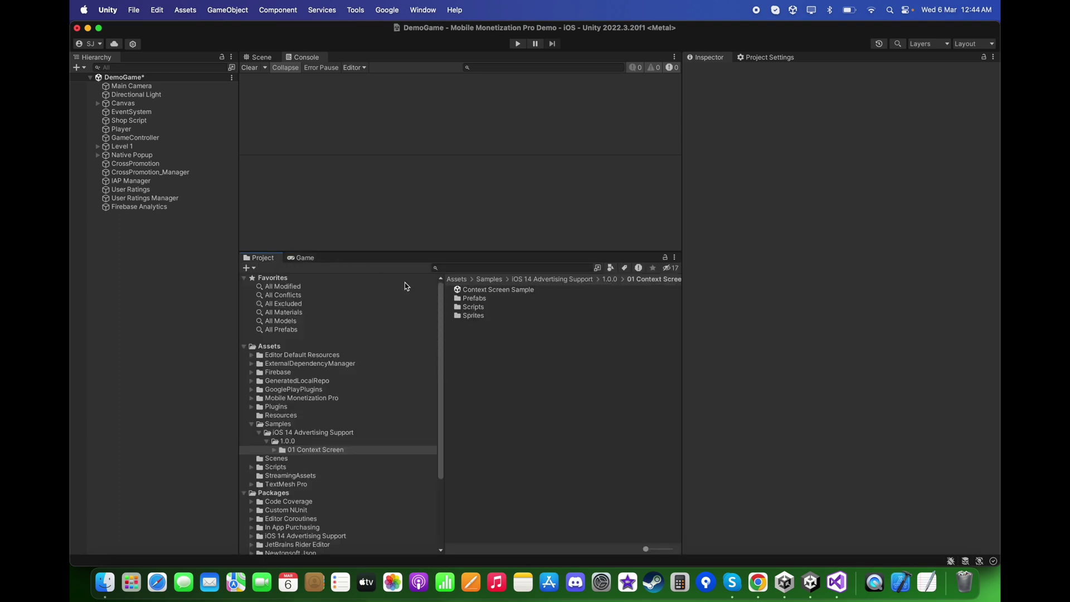
double_click(513, 291)
Copy the Context Screen Sample object from the sample scene's Hierarchy.
click(524, 241)
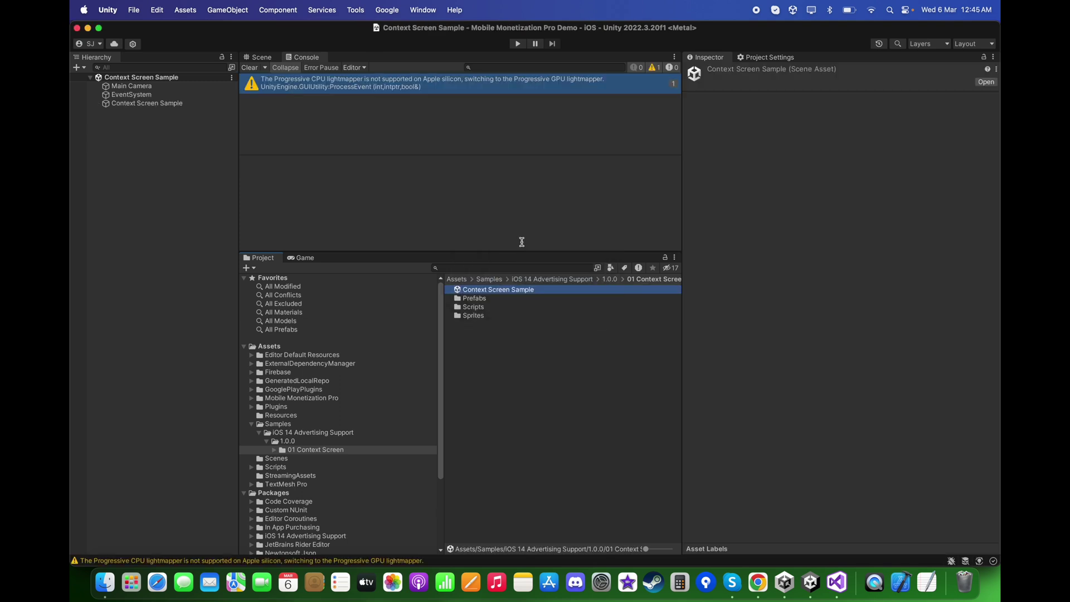
click(168, 105)
right_click(168, 104)
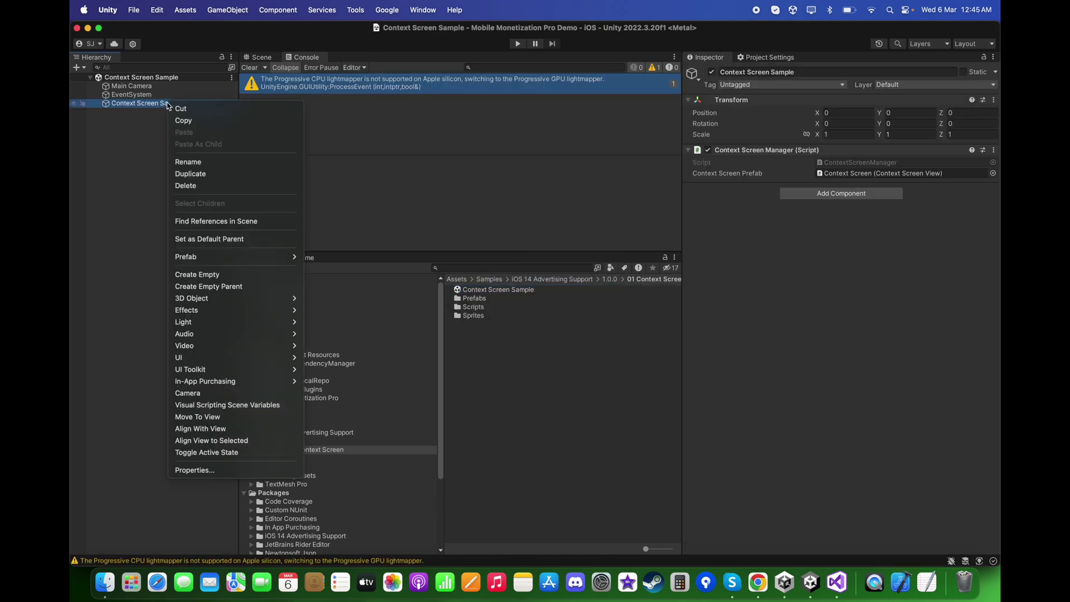
click(199, 121)
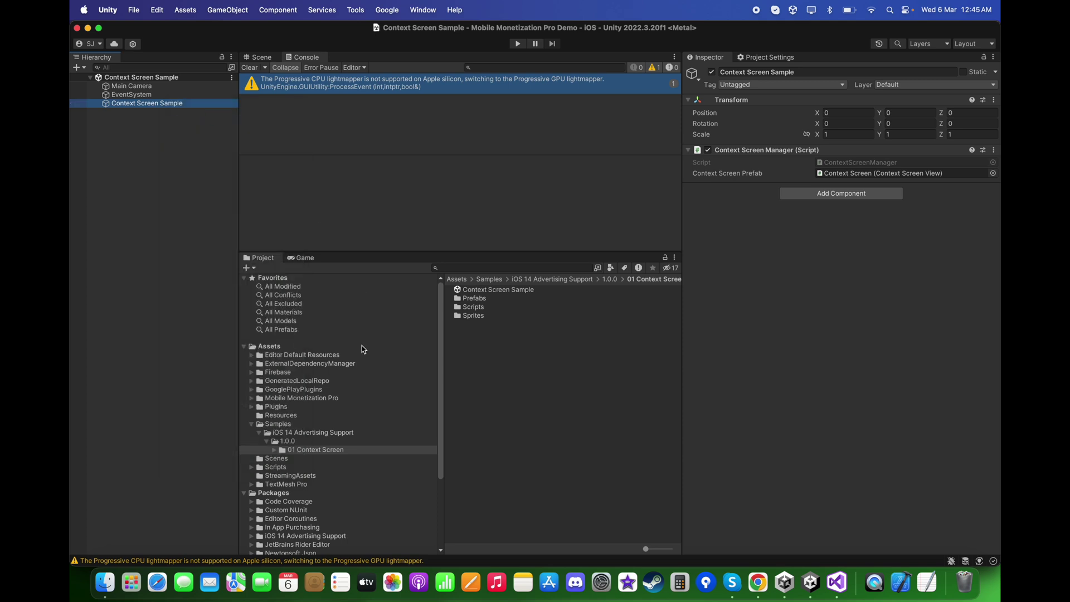
Reopen DemoGame from the Scenes folder and paste the Context Screen Sample object into it.
click(312, 398)
double_click(486, 326)
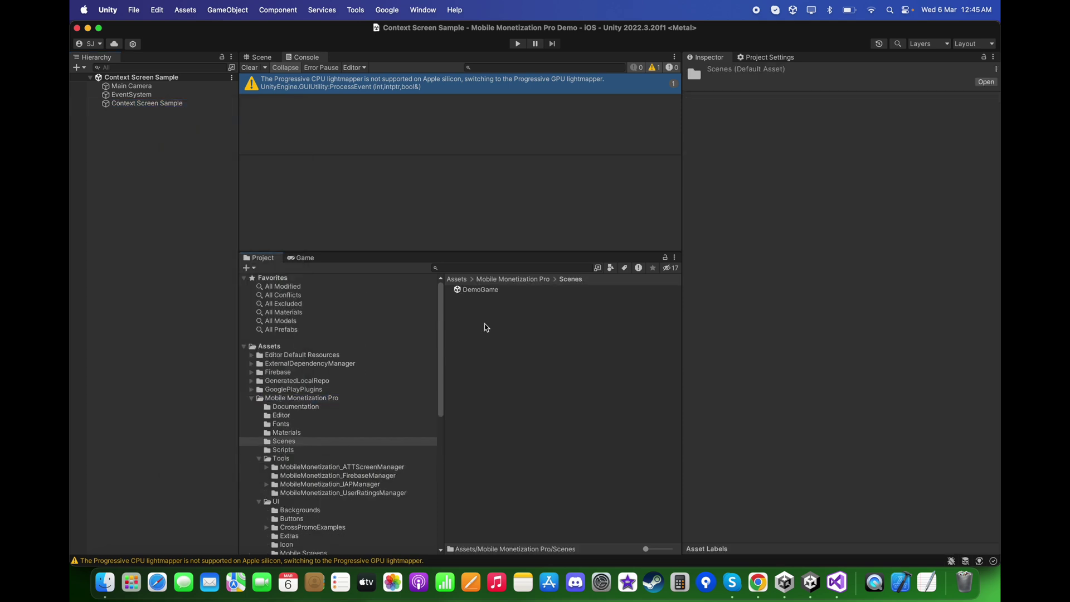
double_click(489, 289)
right_click(135, 245)
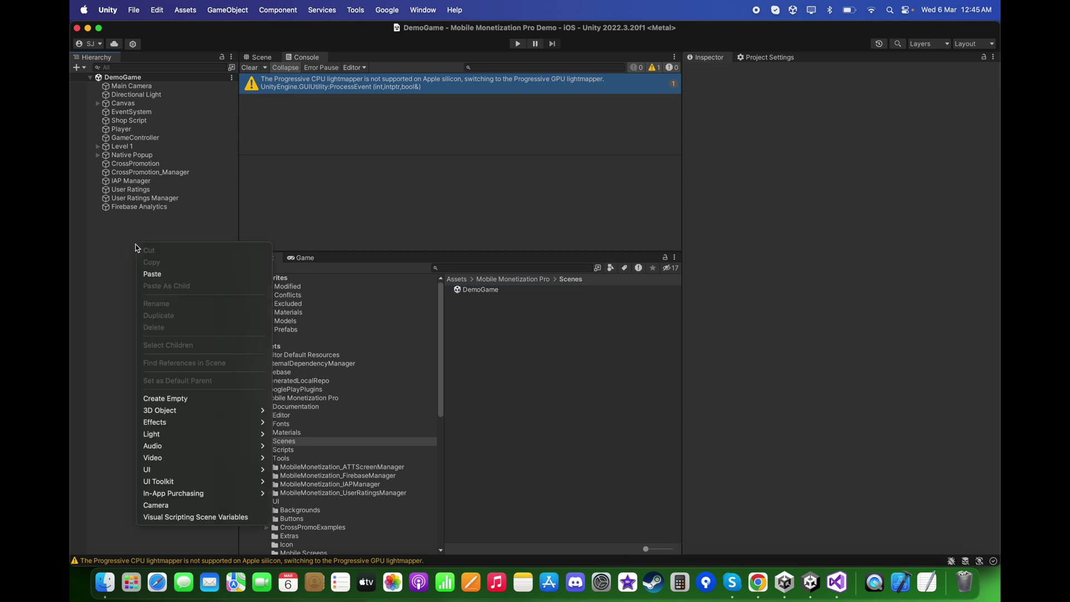
click(159, 279)
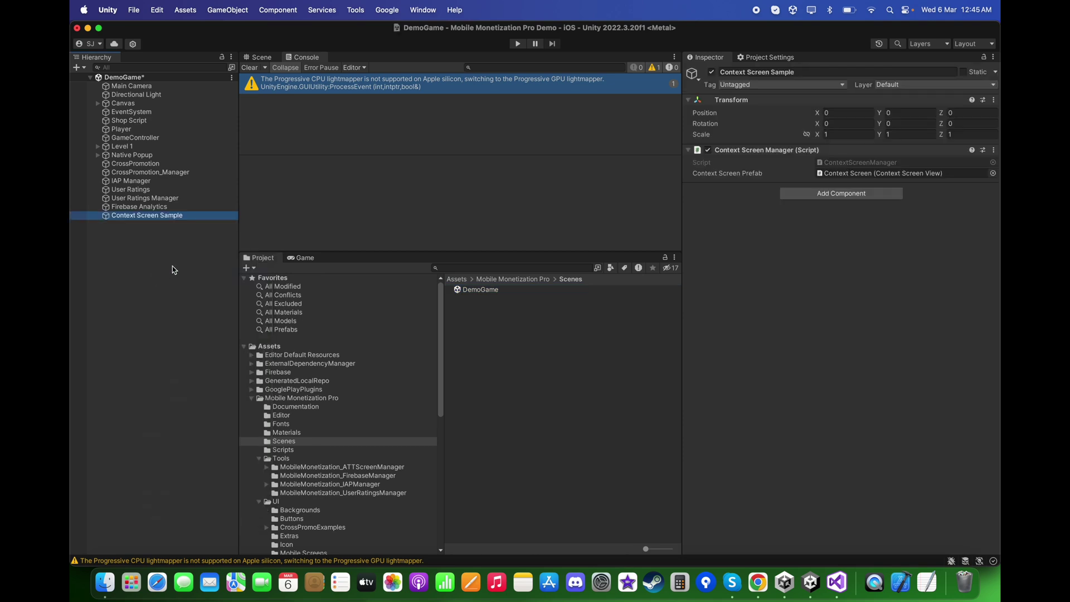
click(172, 266)
click(296, 259)
click(271, 259)
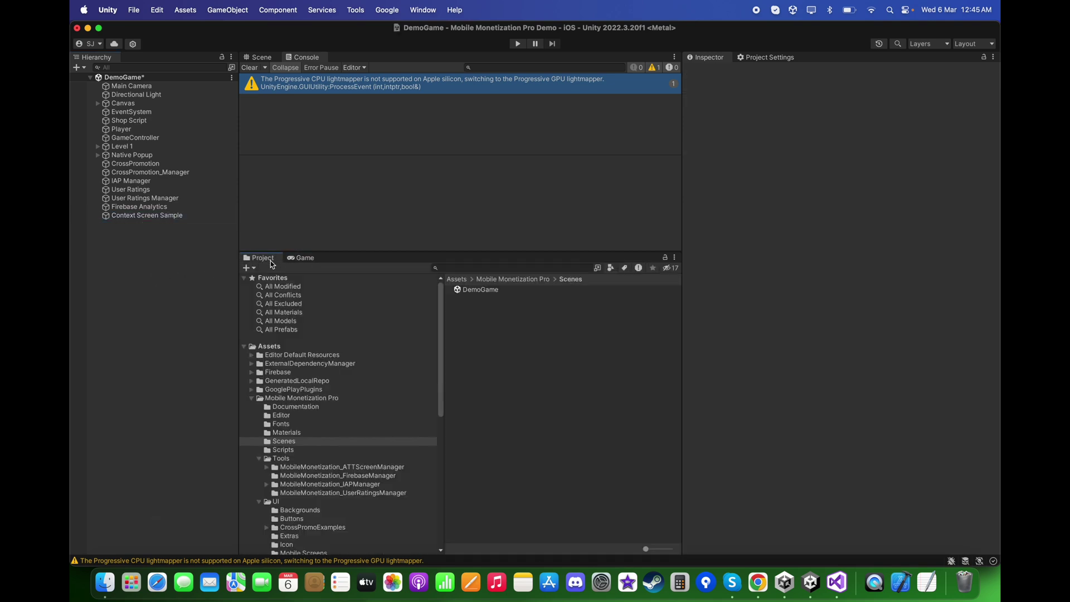
click(189, 215)
Play DemoGame, click Next on the 'Make your ads more relevant' screen, then stop.
click(304, 259)
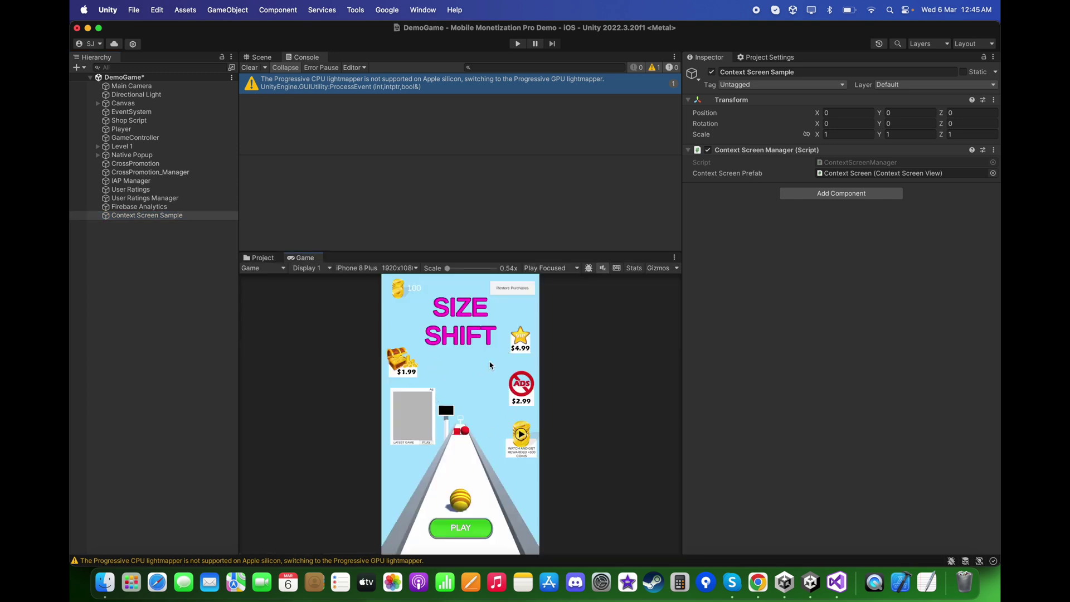
click(518, 44)
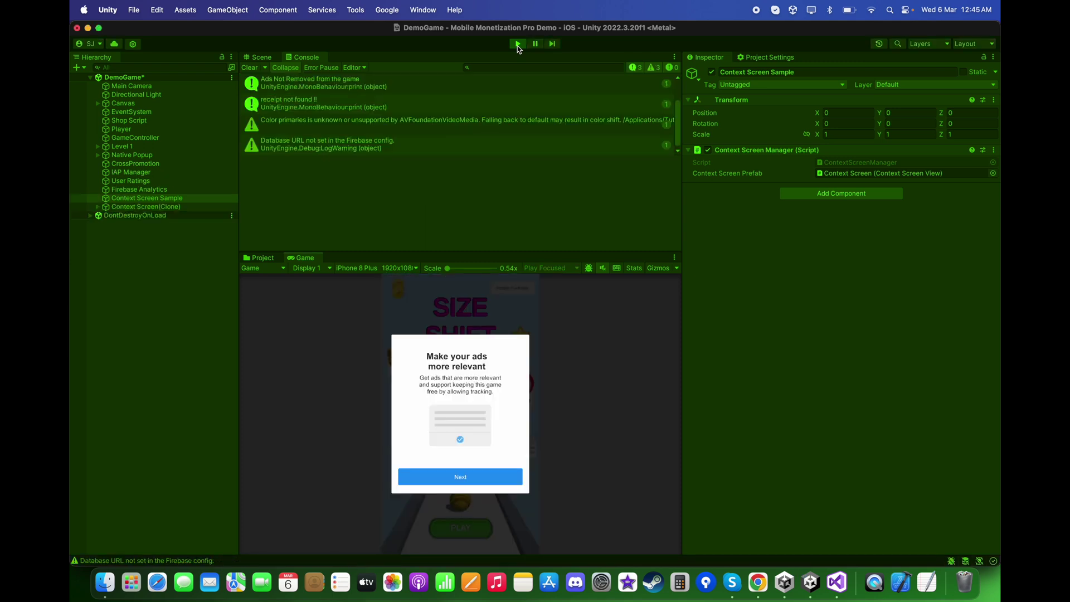
click(466, 478)
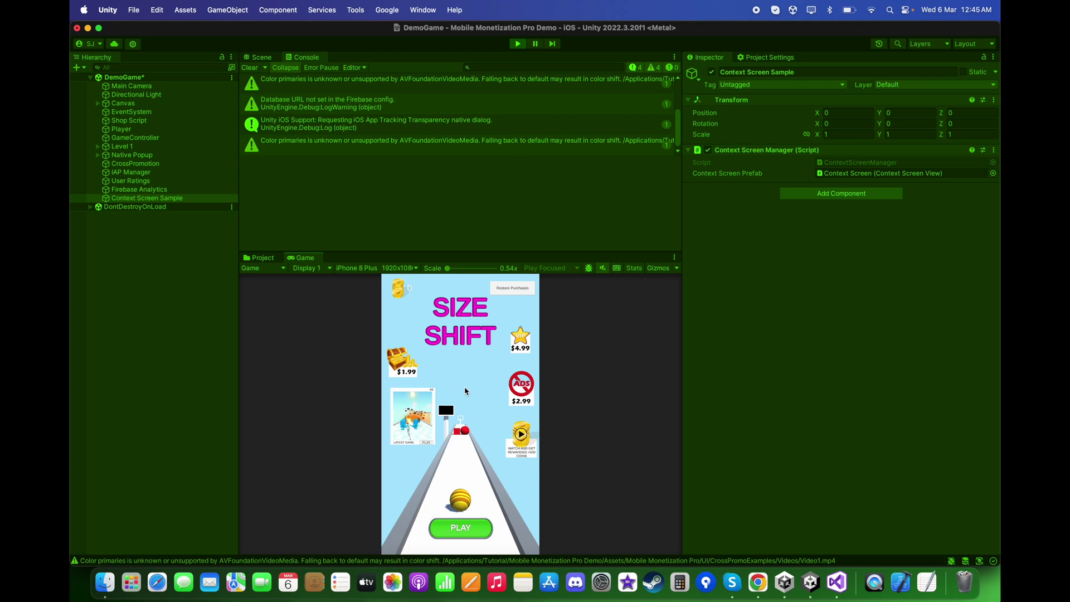
click(518, 43)
Clear the Console and collapse the Mobile Monetization Pro and Samples folders.
click(258, 256)
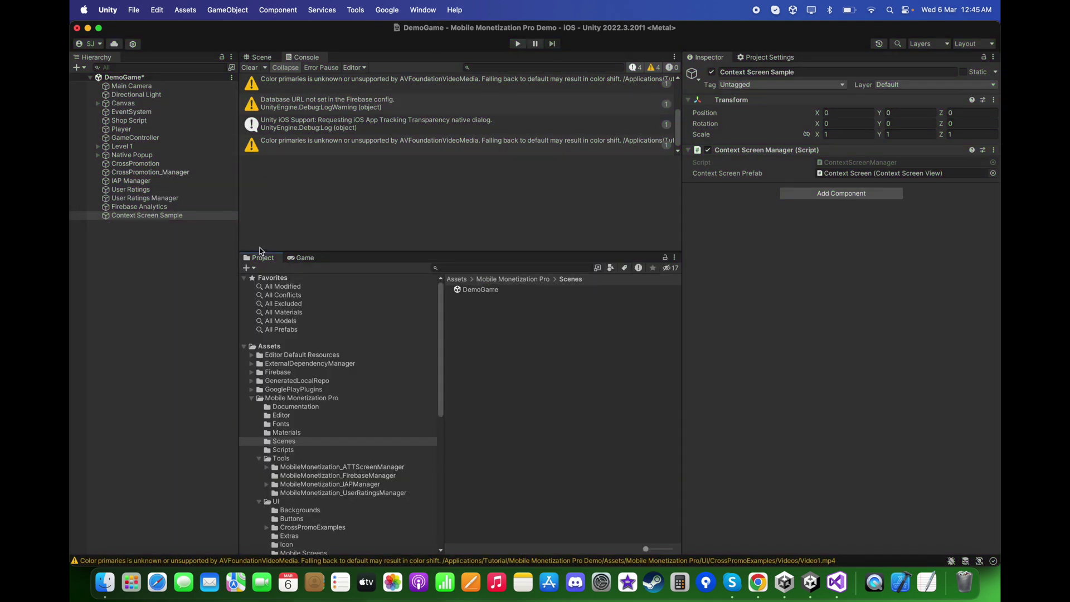
click(250, 67)
click(251, 398)
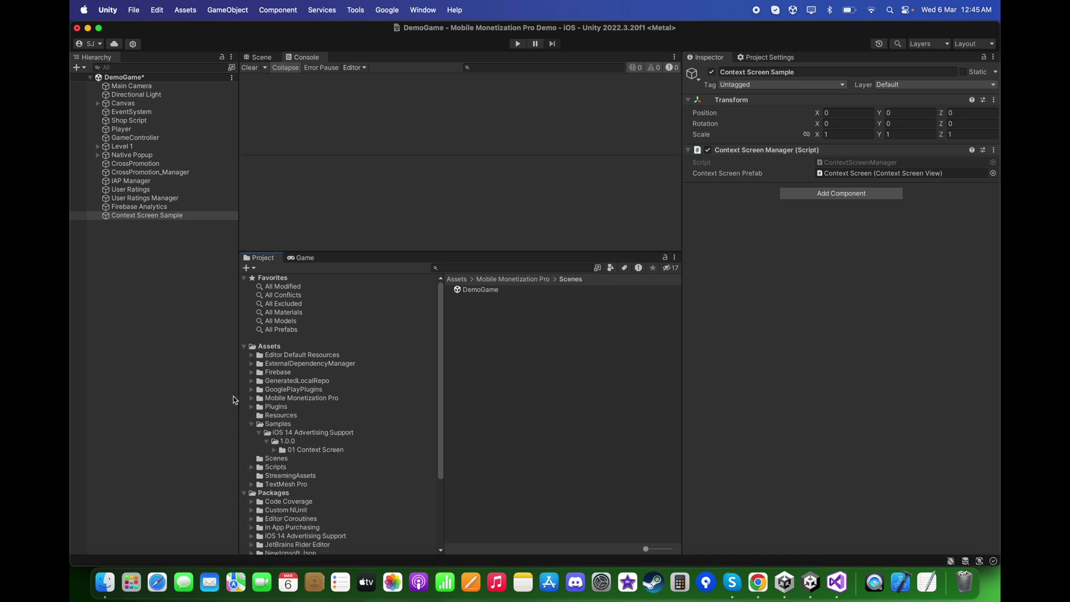
click(252, 423)
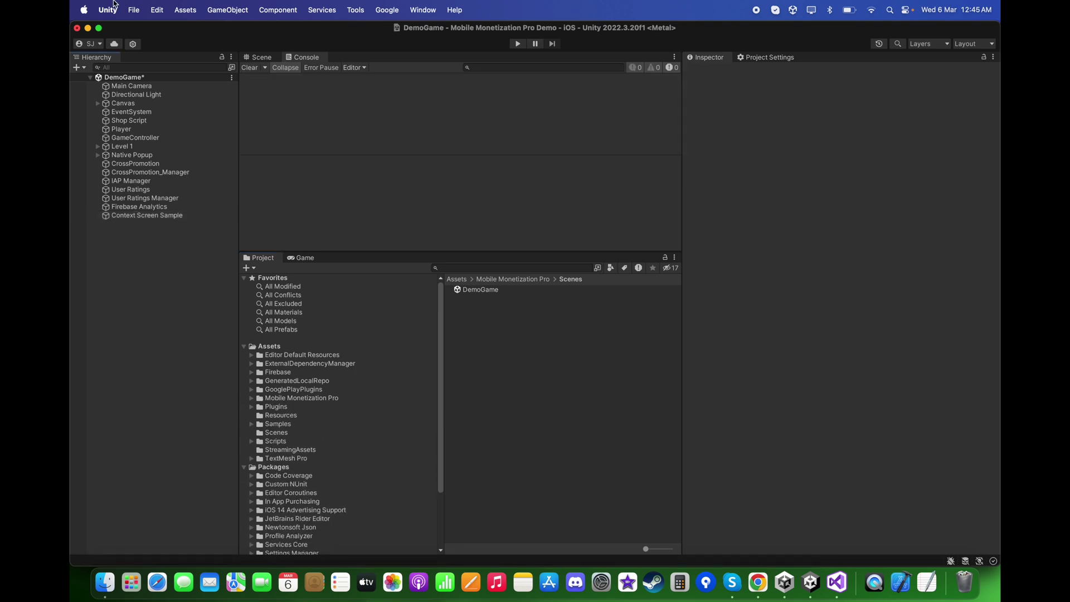
click(135, 4)
Build iOS into Xcode Build for MMP, replacing it, and open Unity-iPhone.xcworkspace in Xcode.
click(179, 162)
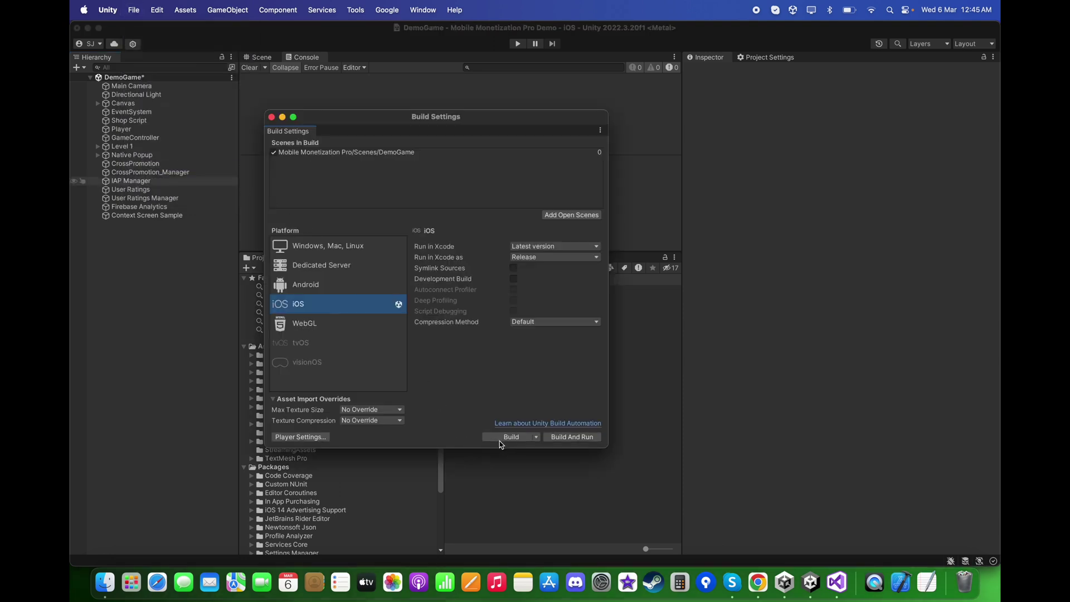
click(500, 439)
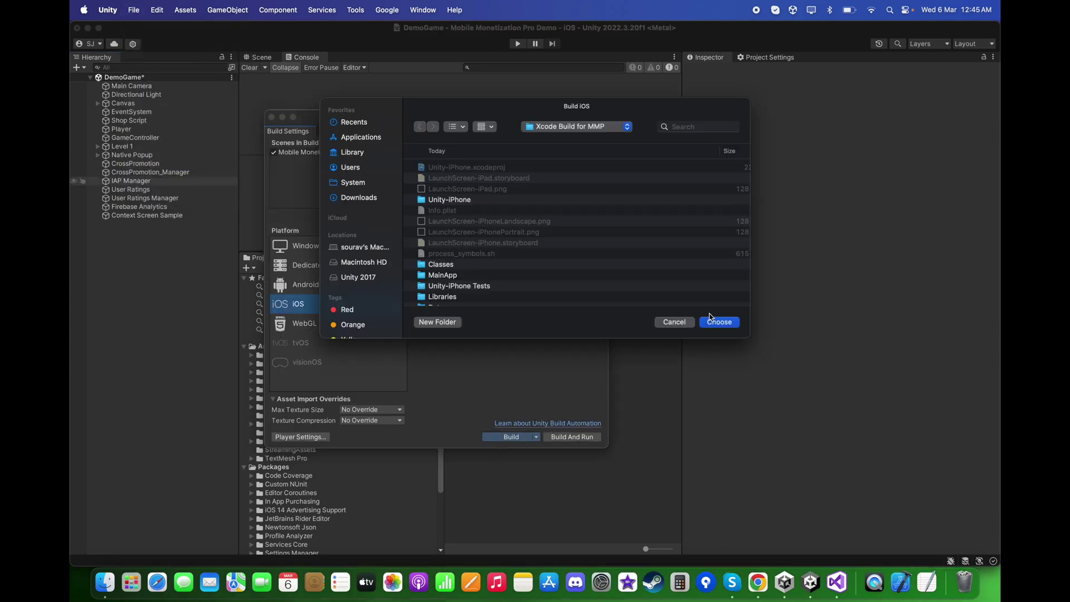
click(712, 318)
click(536, 241)
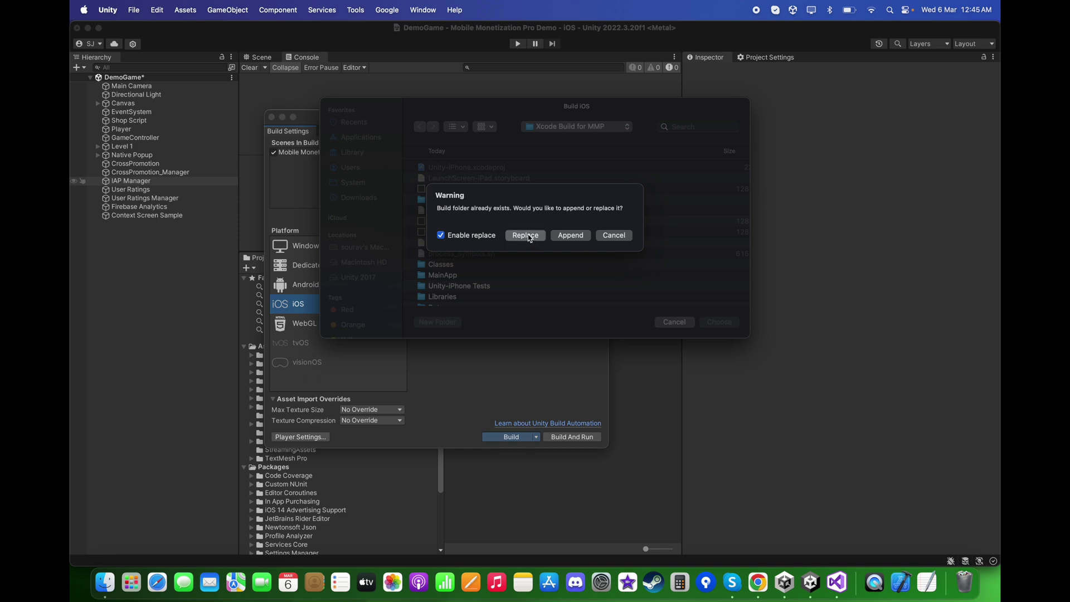
click(546, 239)
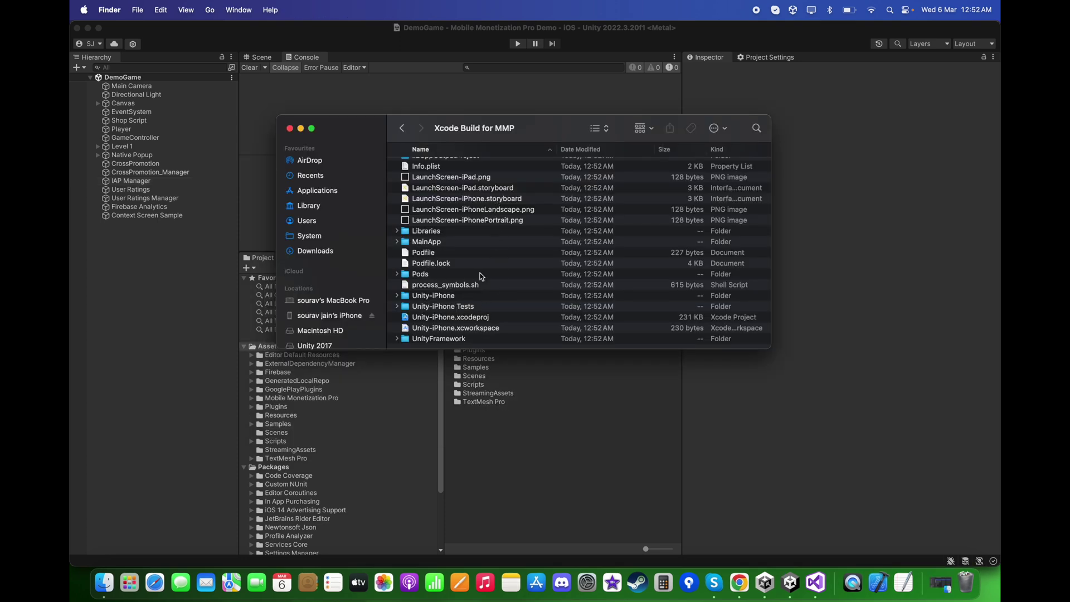
click(437, 329)
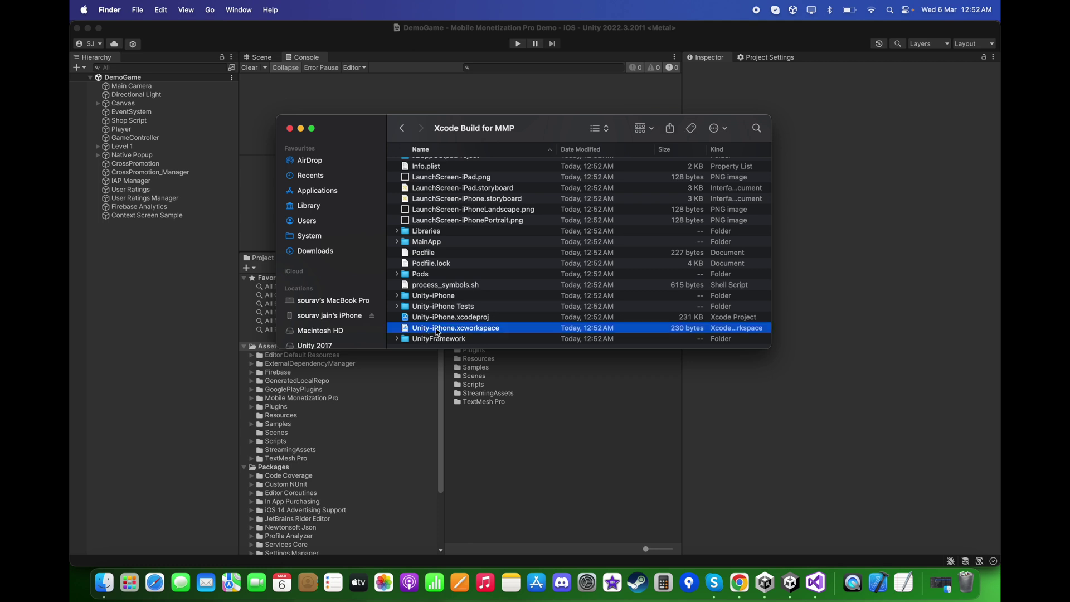
double_click(504, 329)
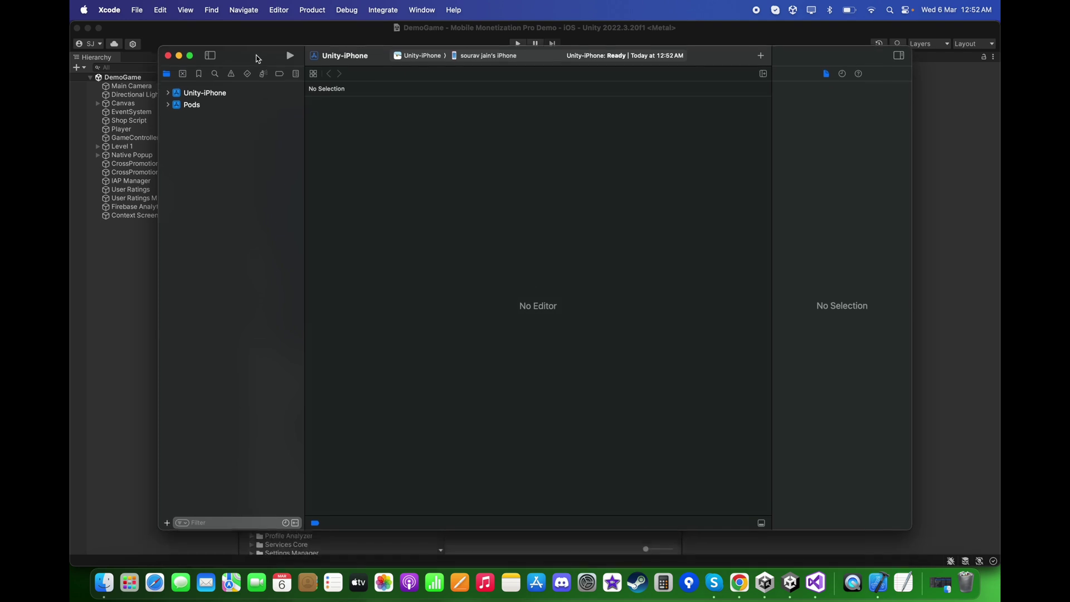
Target the connected iPhone, set Unity-iPhone's App Category to Games, and run the build.
click(480, 50)
click(451, 126)
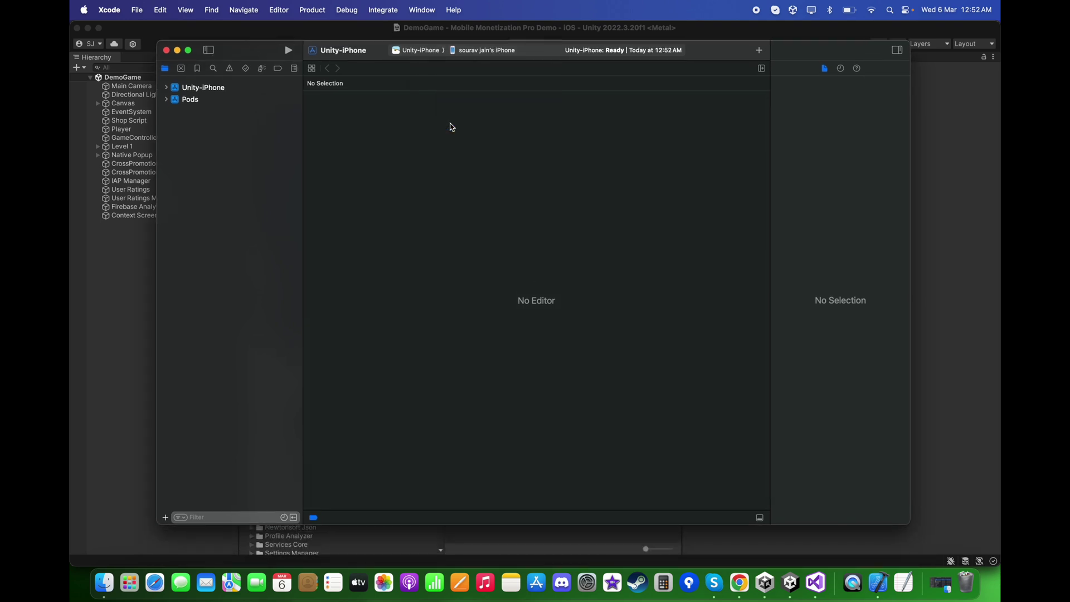
click(214, 91)
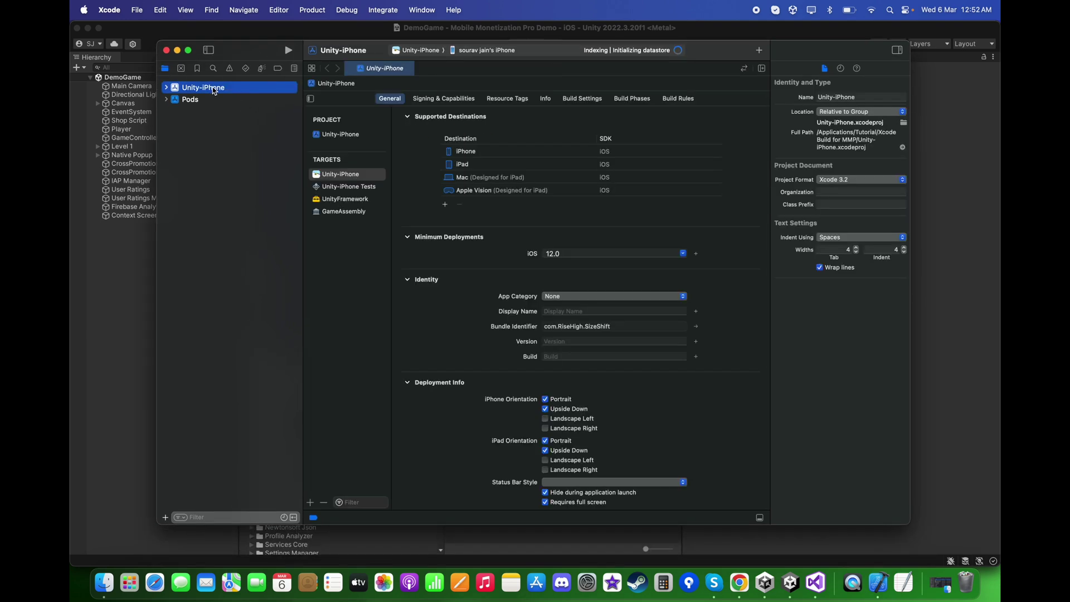
click(575, 296)
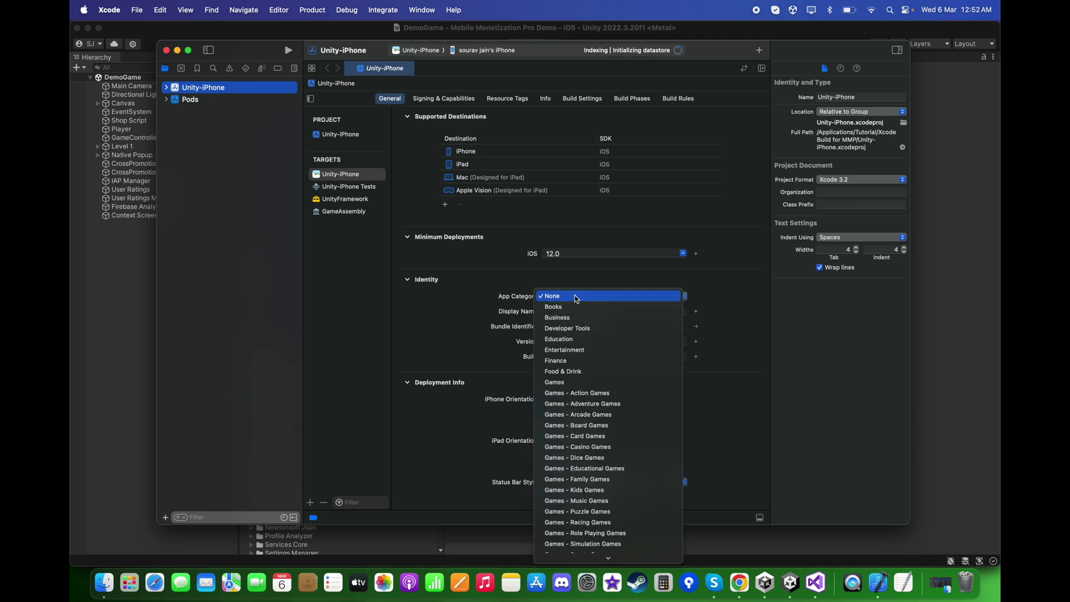
click(572, 382)
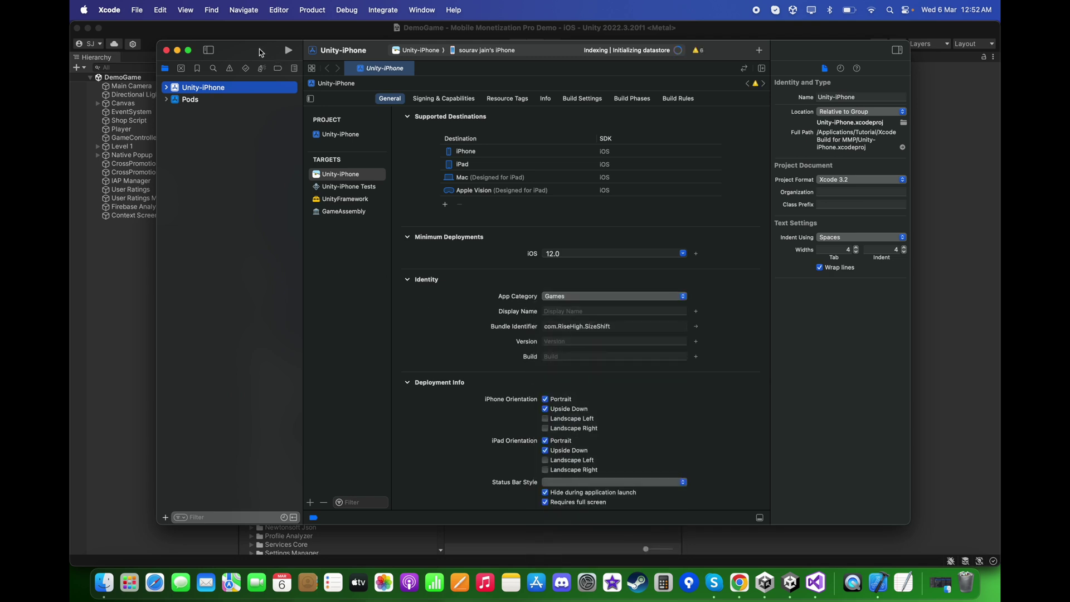
drag(259, 48, 260, 44)
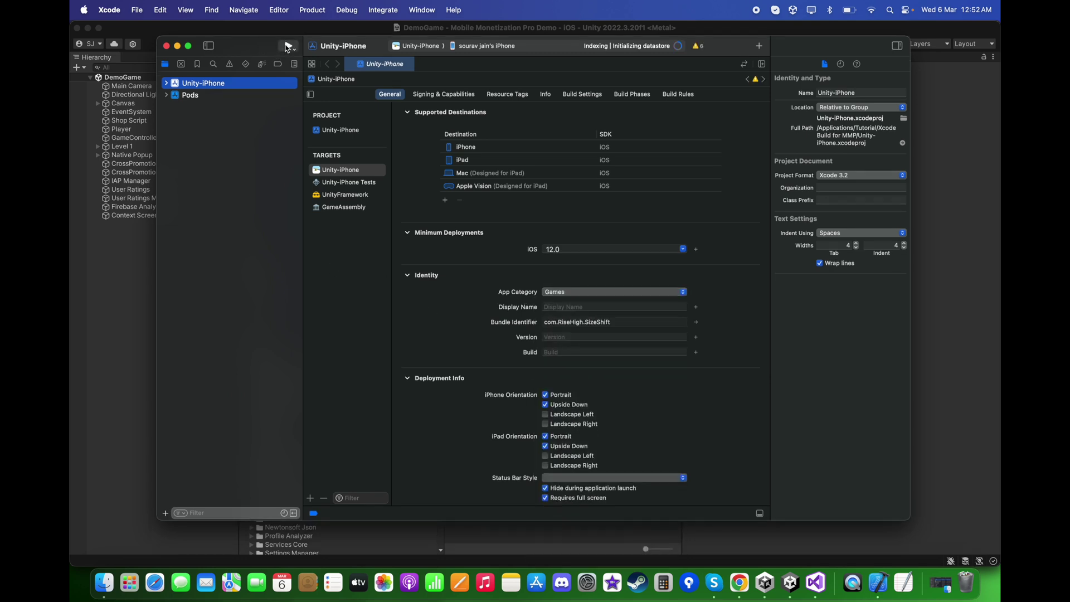
click(288, 47)
Watch SizeShift run on the iPhone with the tracking request and App Store rating prompt.
drag(237, 49, 233, 45)
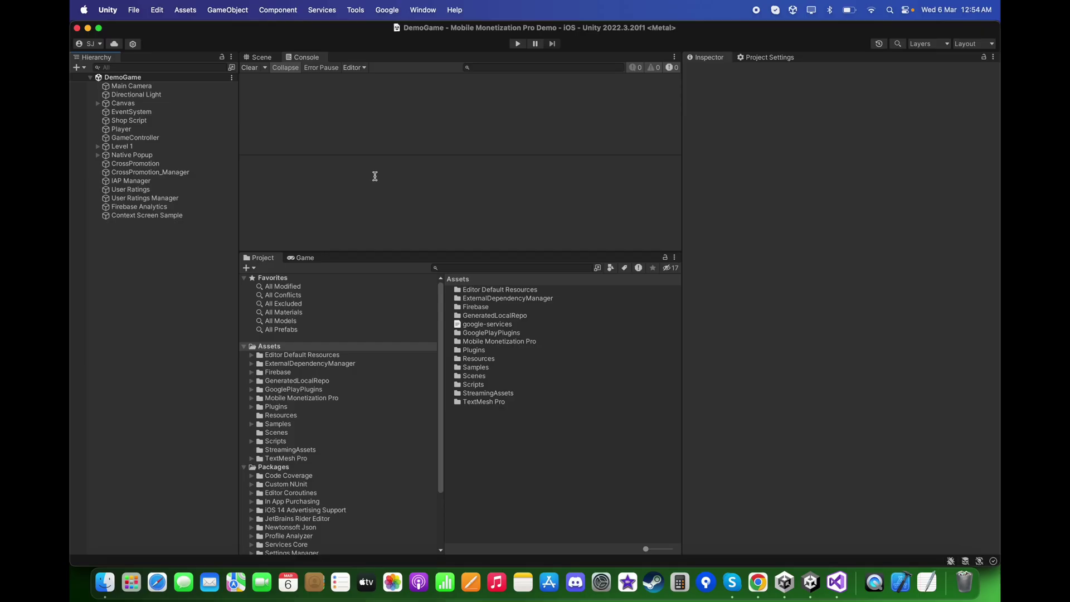
Delete Context Screen Sample from DemoGame, then save and open the 01 Context Screen sample scene.
click(217, 216)
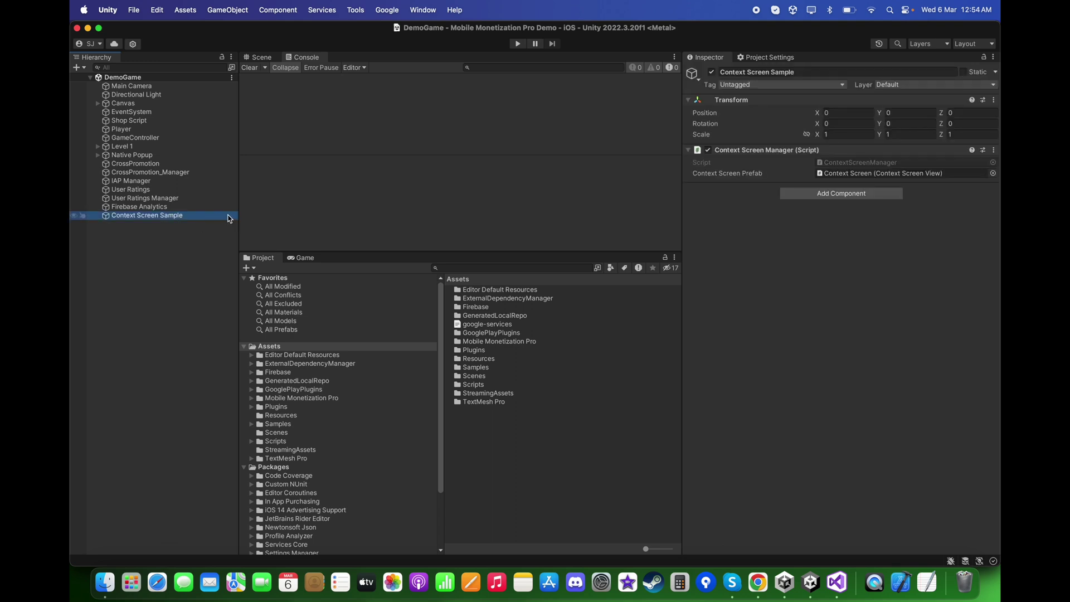
key(super+BackSpace)
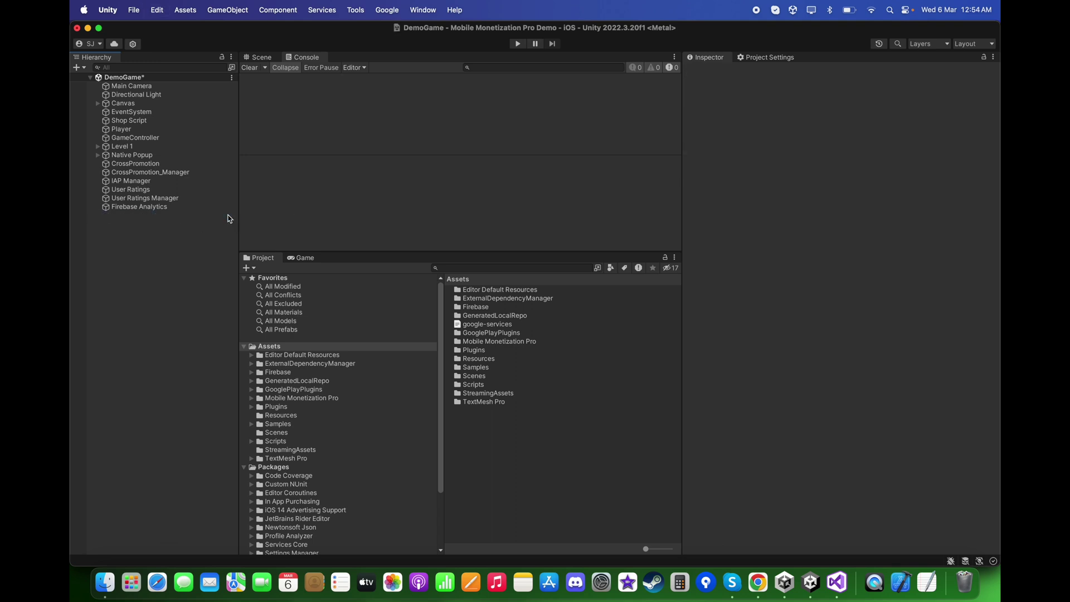
click(293, 424)
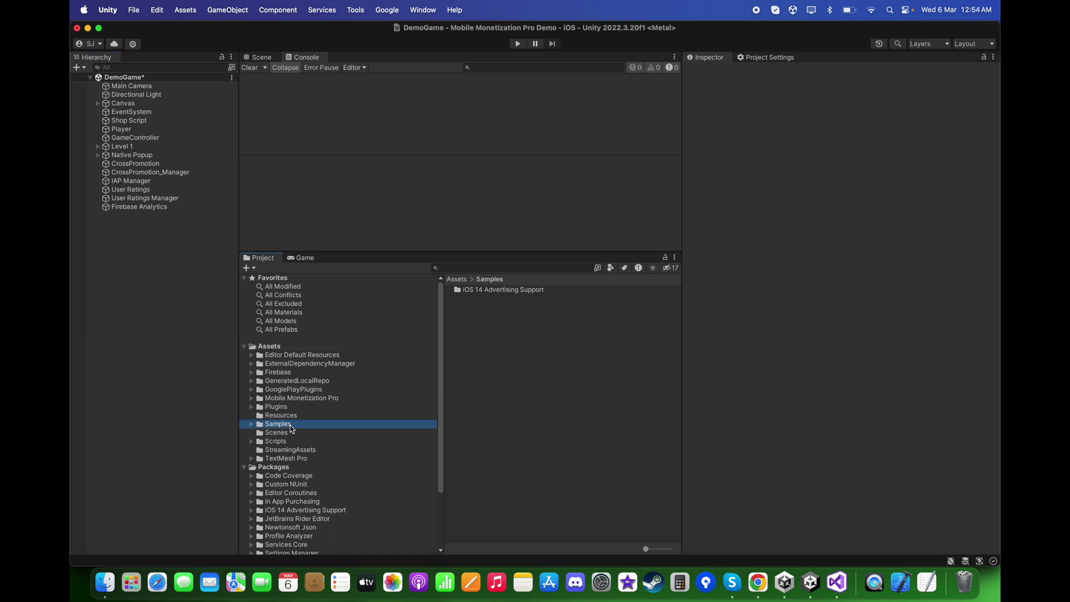
click(476, 290)
double_click(475, 291)
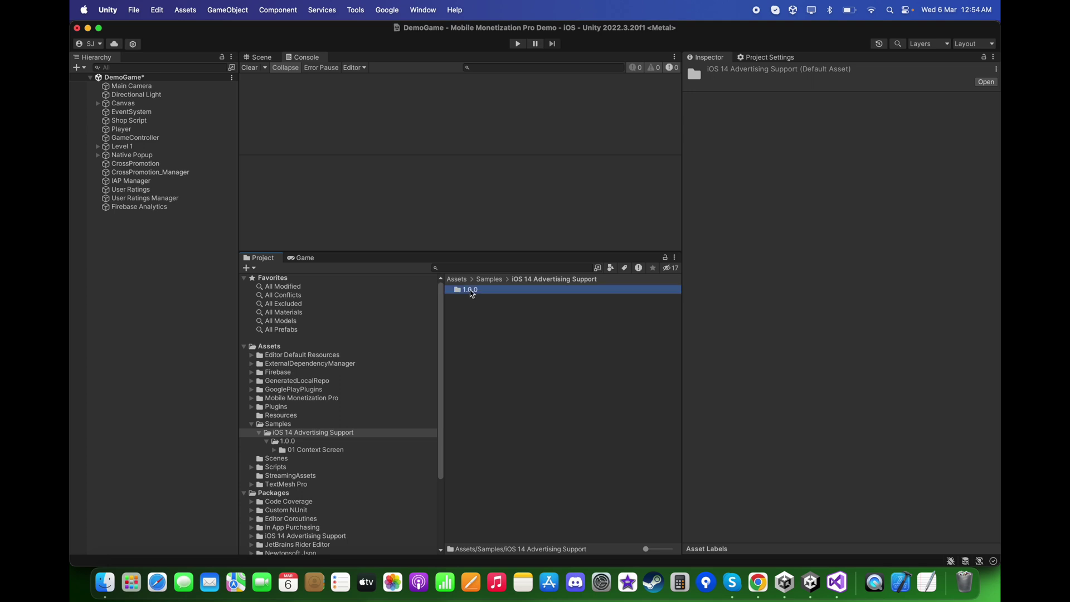
double_click(488, 293)
double_click(489, 294)
click(492, 294)
double_click(493, 294)
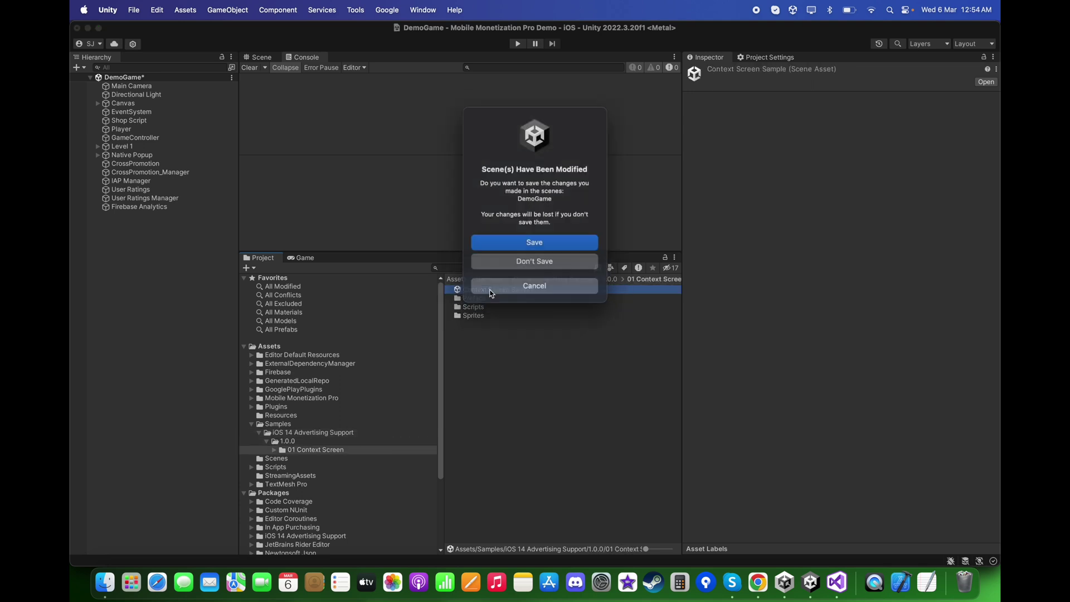
click(519, 242)
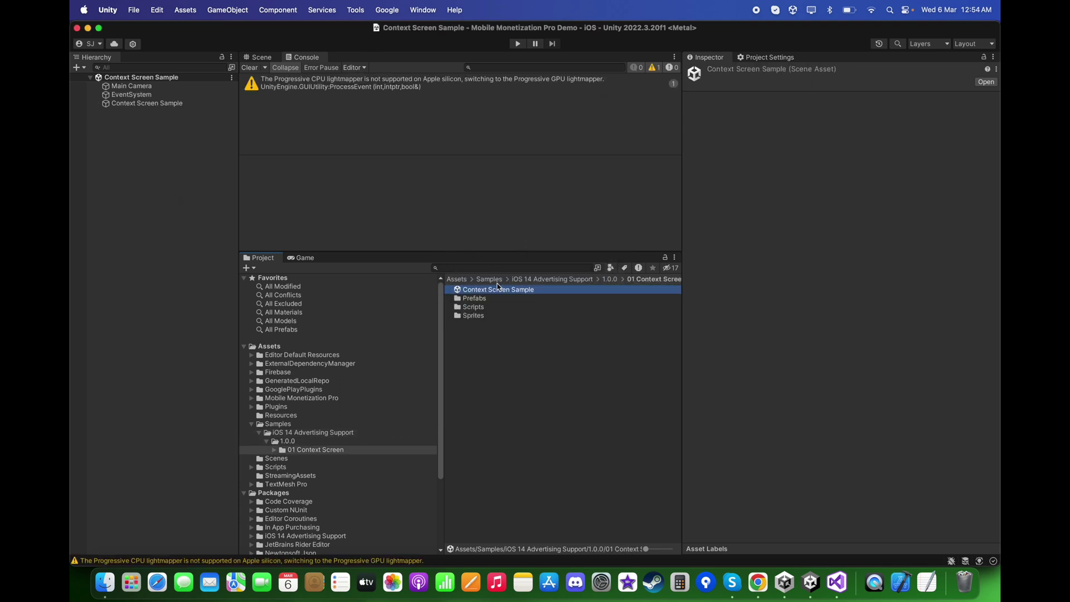
Attach the MobileMonetizationPro_ATTScreenManager script from the Tools folder to Context Screen Sample, loading next scene 1.
click(249, 68)
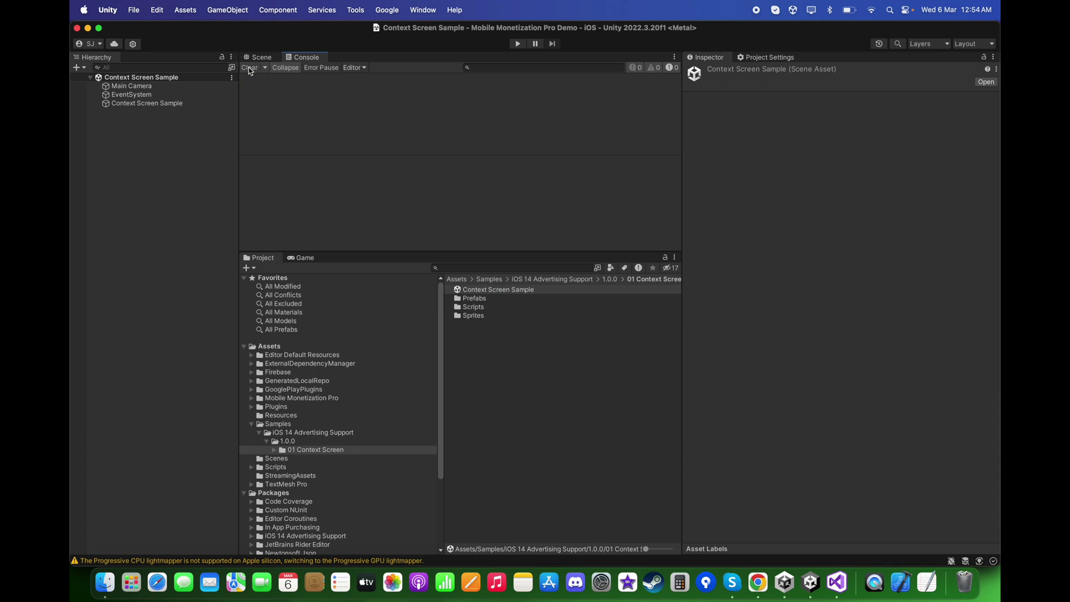
click(146, 104)
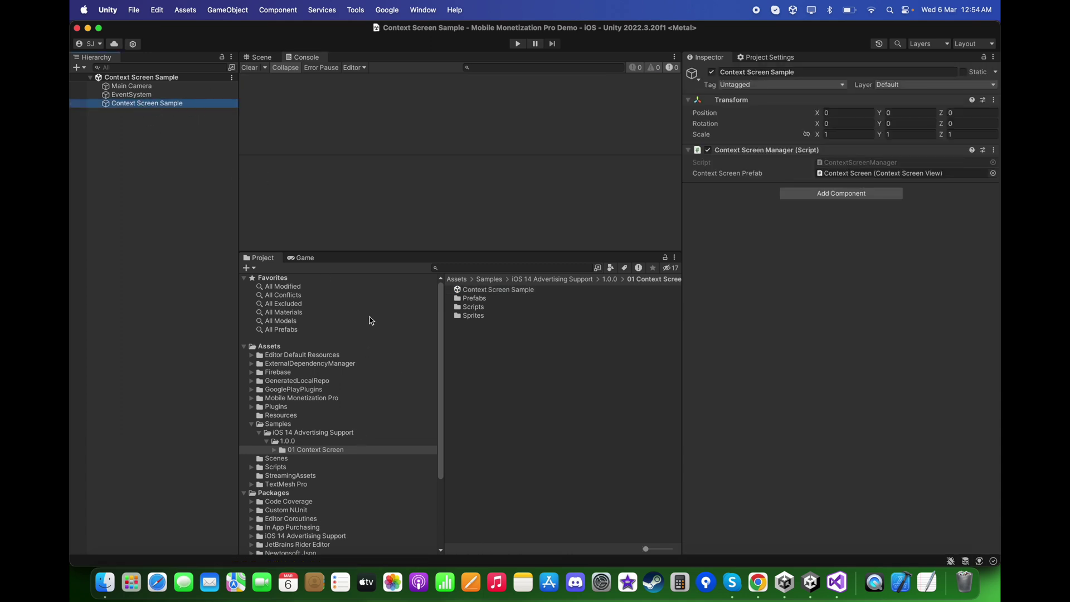
click(311, 399)
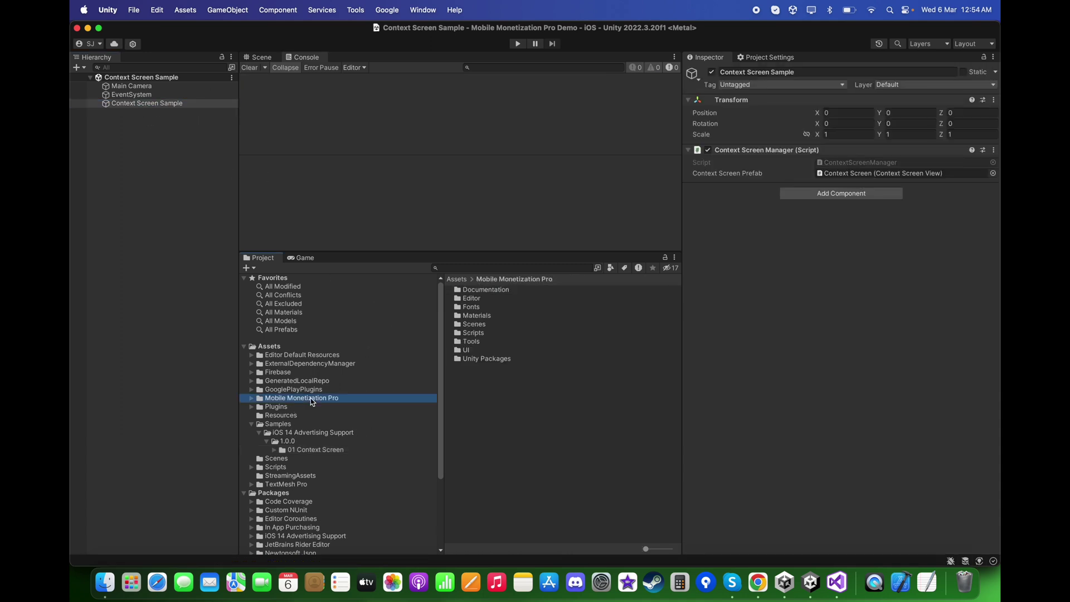
double_click(490, 341)
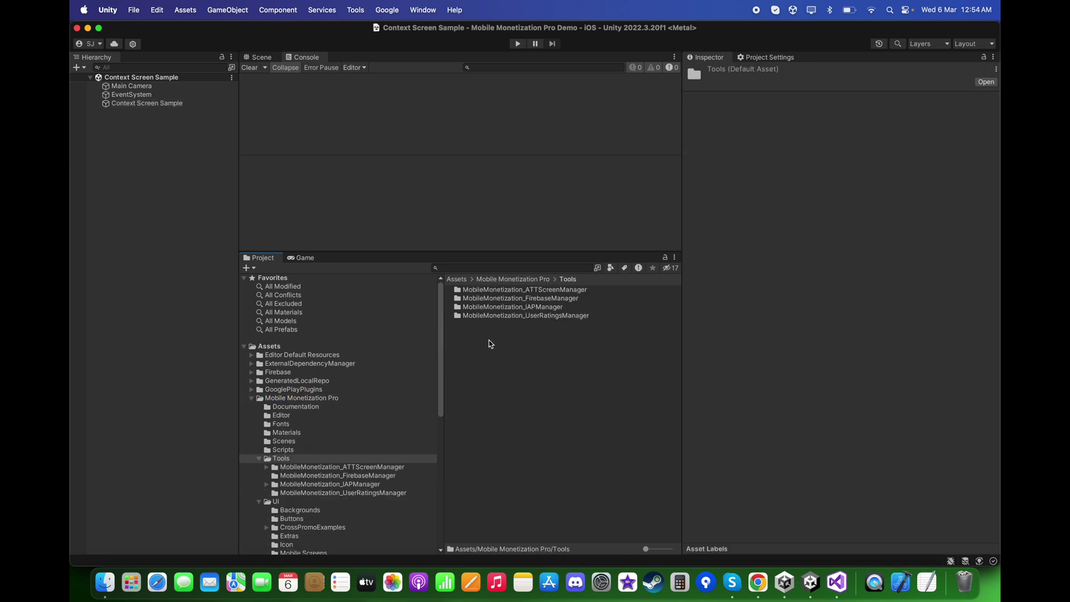
double_click(523, 291)
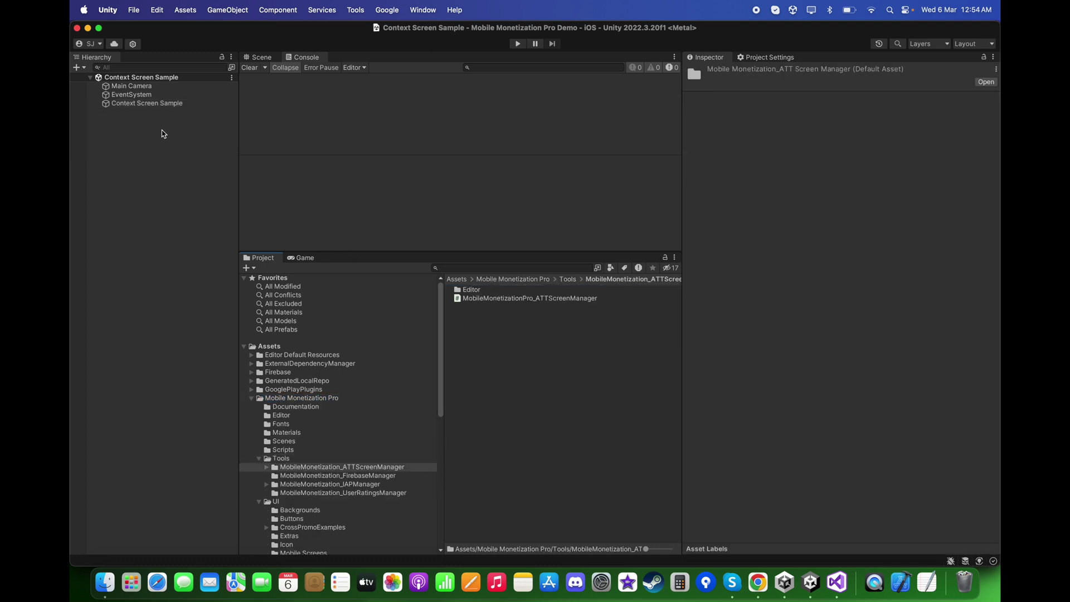
click(147, 103)
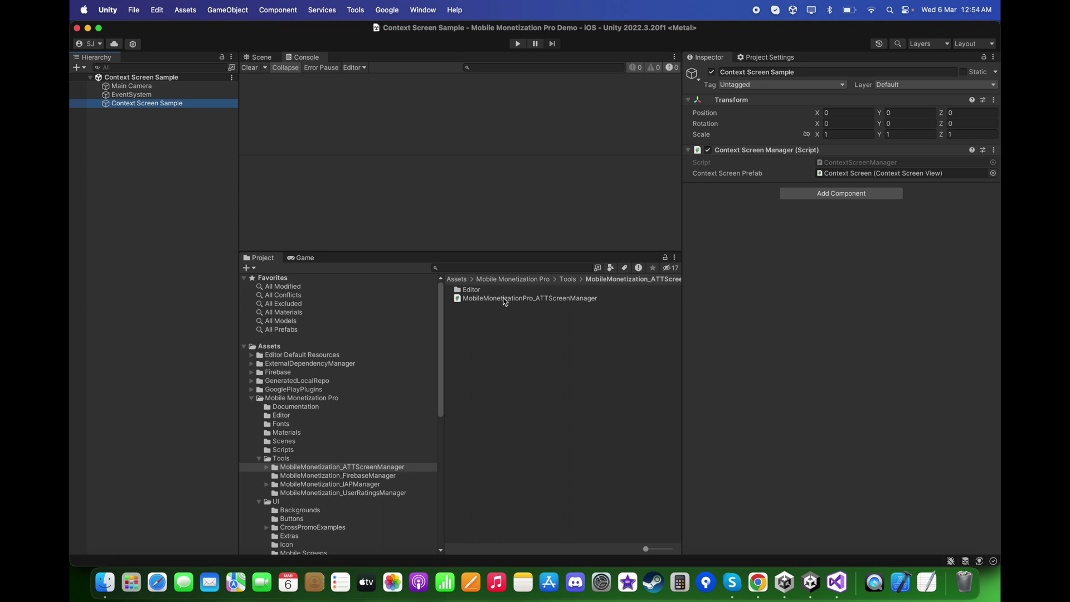
click(546, 300)
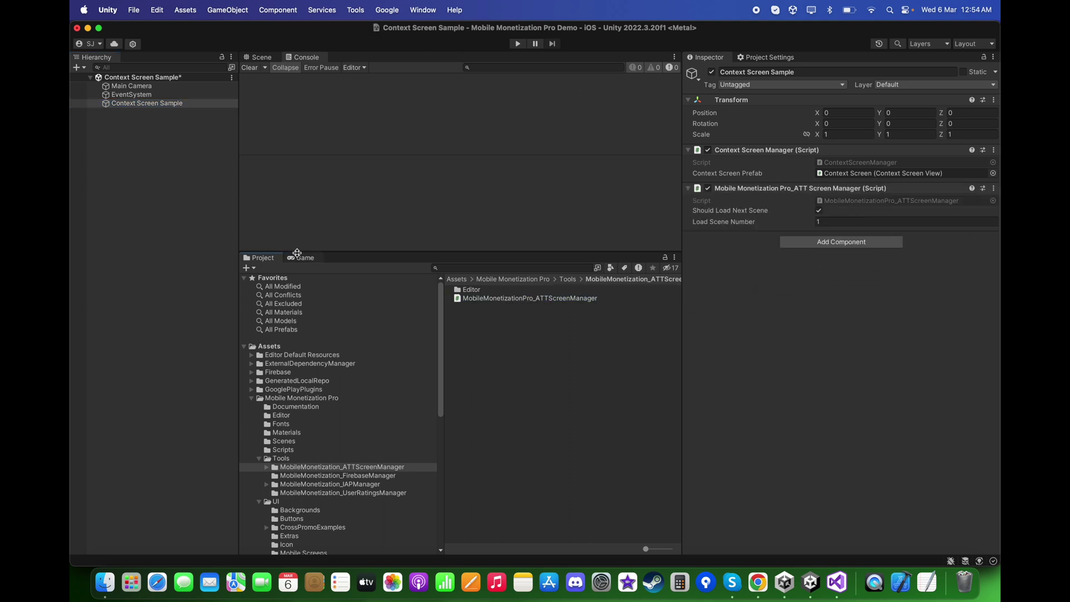
click(300, 258)
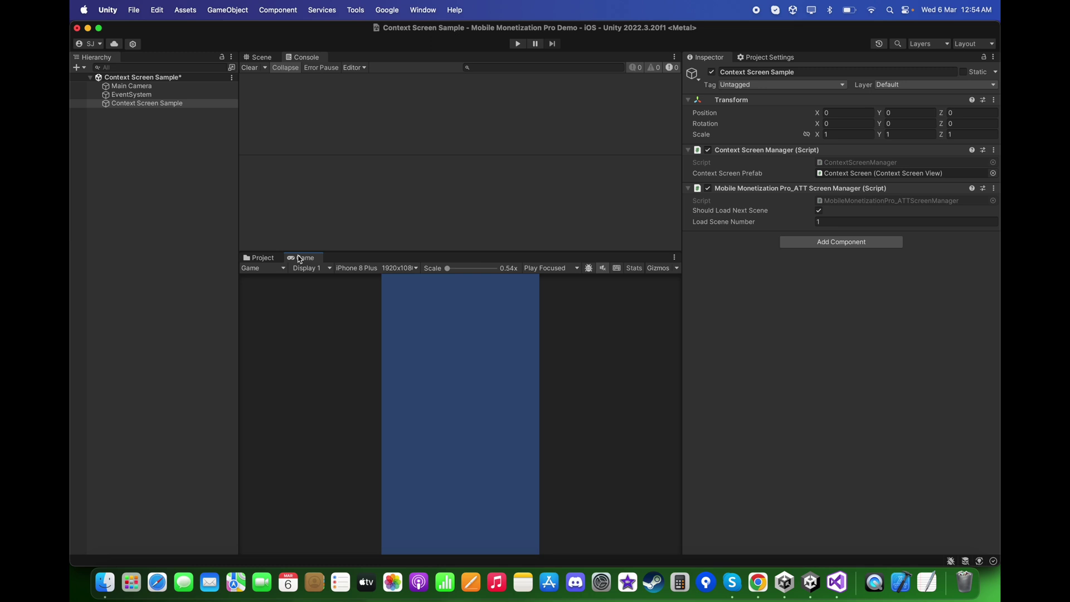
click(133, 4)
Add the open Context Screen Sample scene to the build list and move it above DemoGame.
click(186, 165)
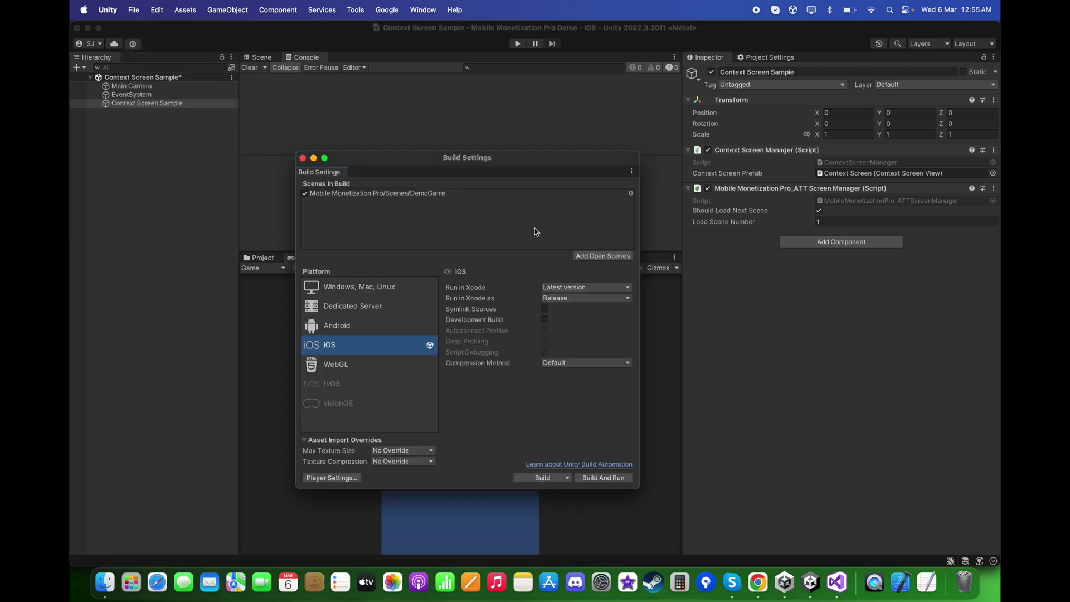
click(602, 256)
drag(413, 199, 422, 109)
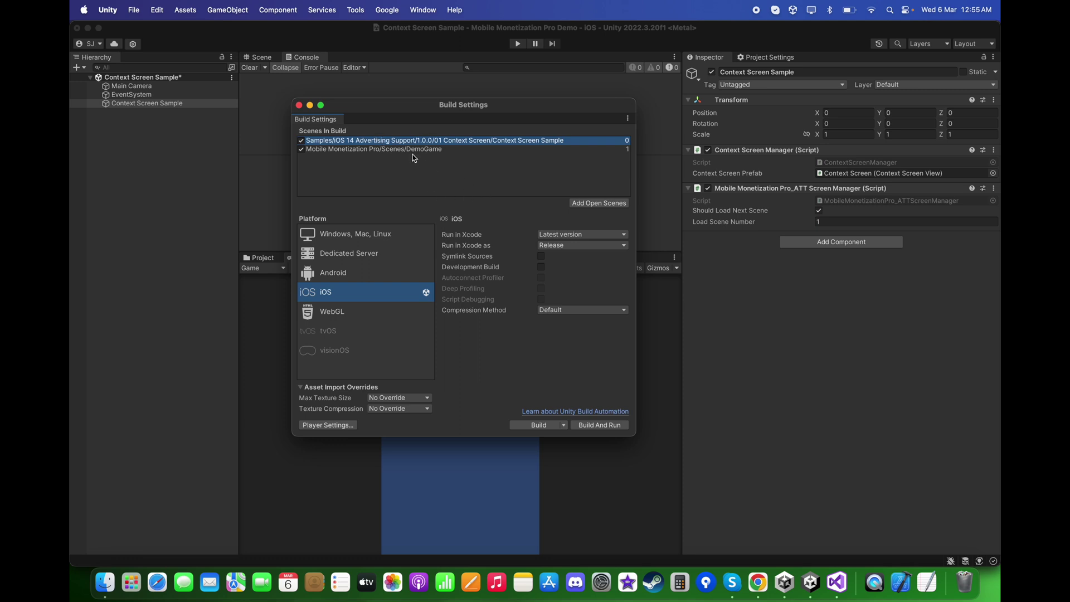
click(298, 105)
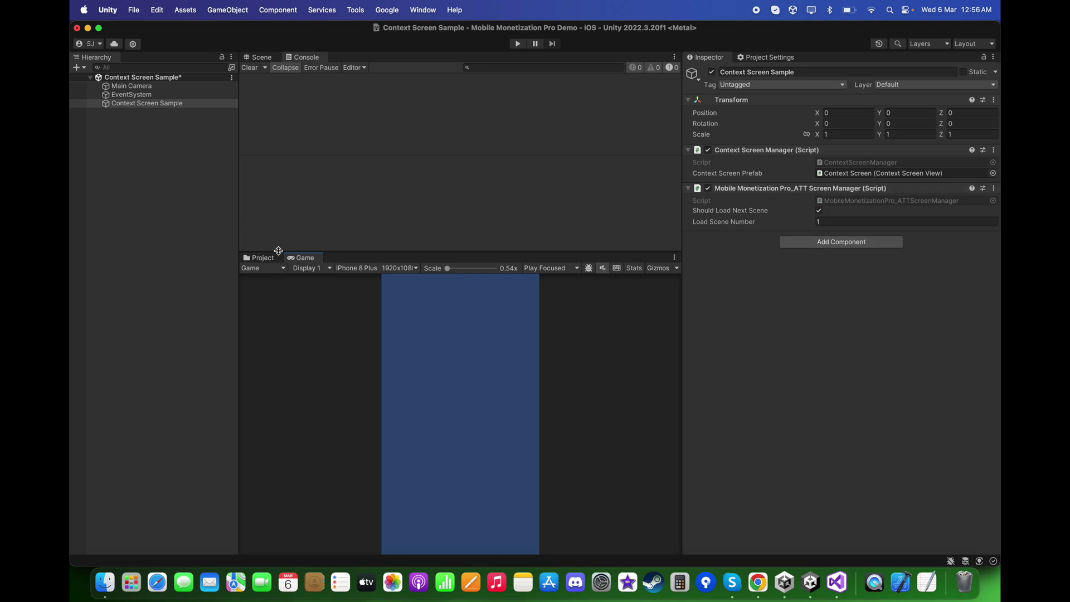
Reopen Build Settings and start a new iOS build.
click(262, 258)
click(134, 10)
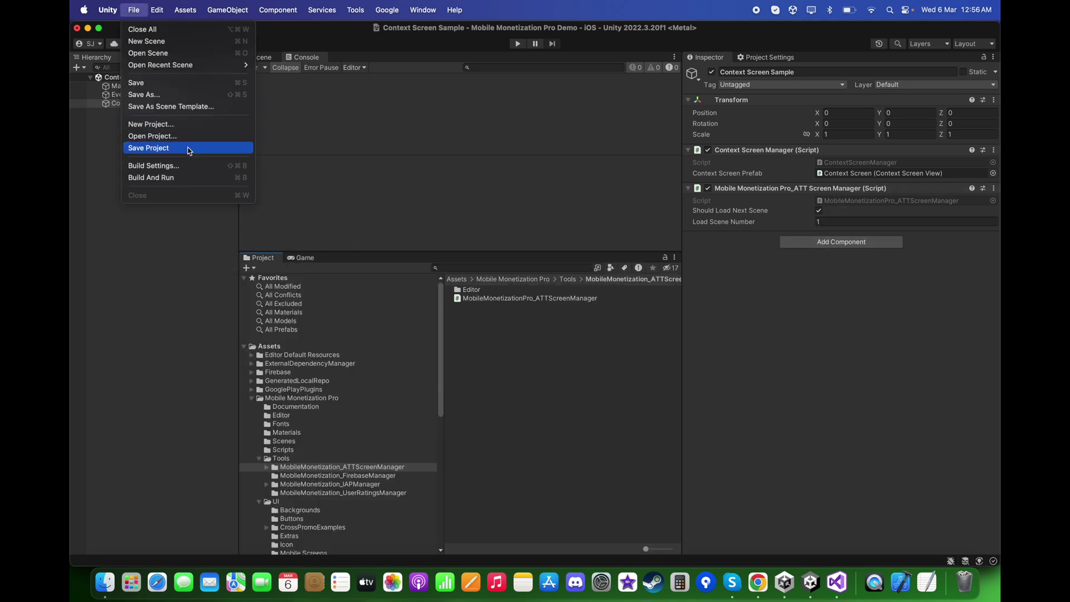
click(190, 169)
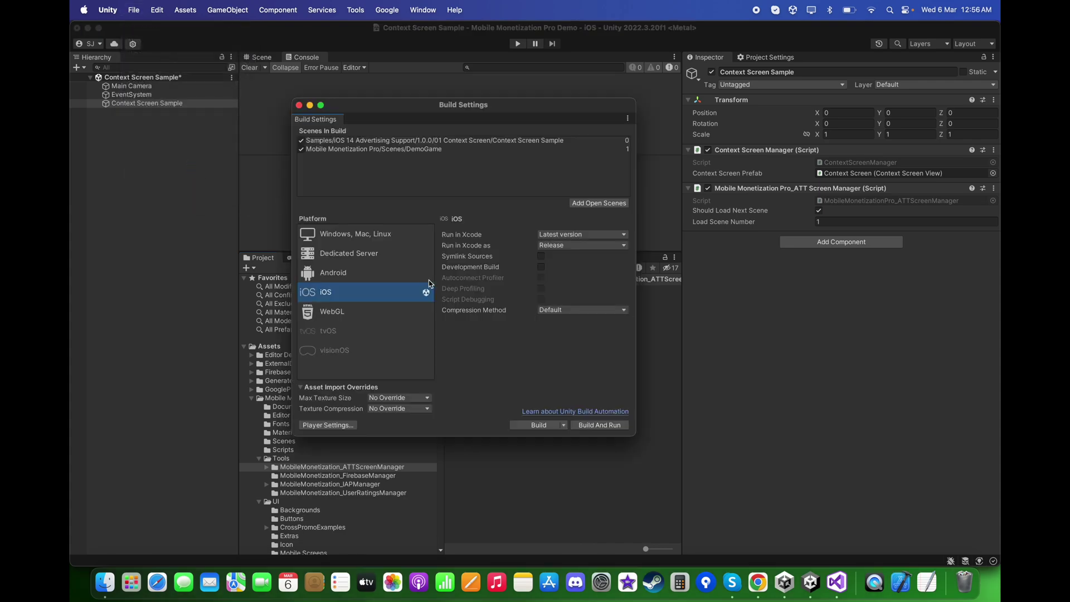
click(517, 427)
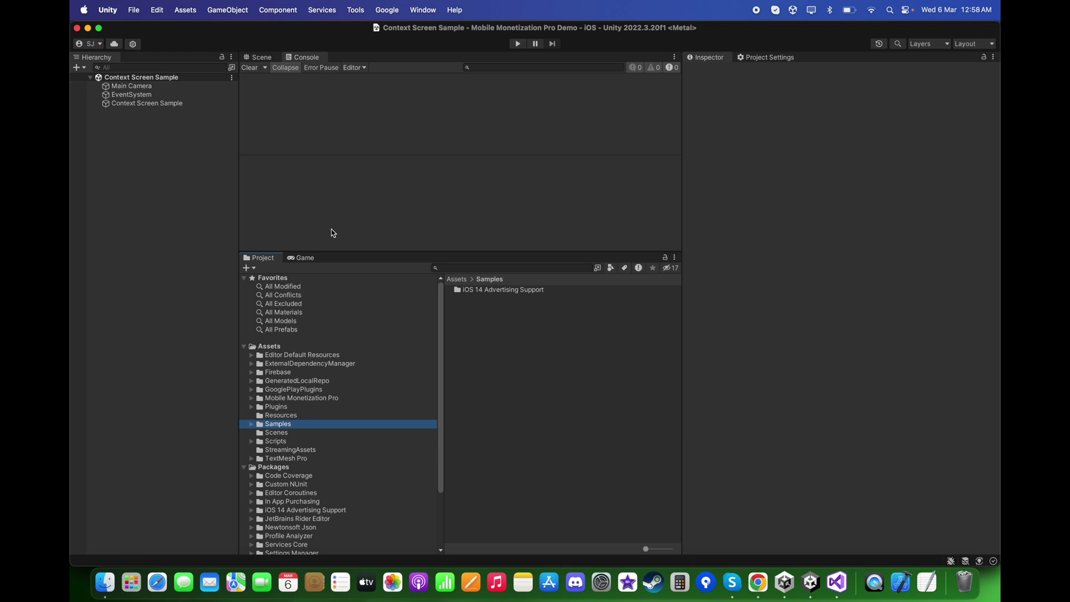
On the iPhone, tap Next on the Size Shift ads-relevance context screen.
click(331, 228)
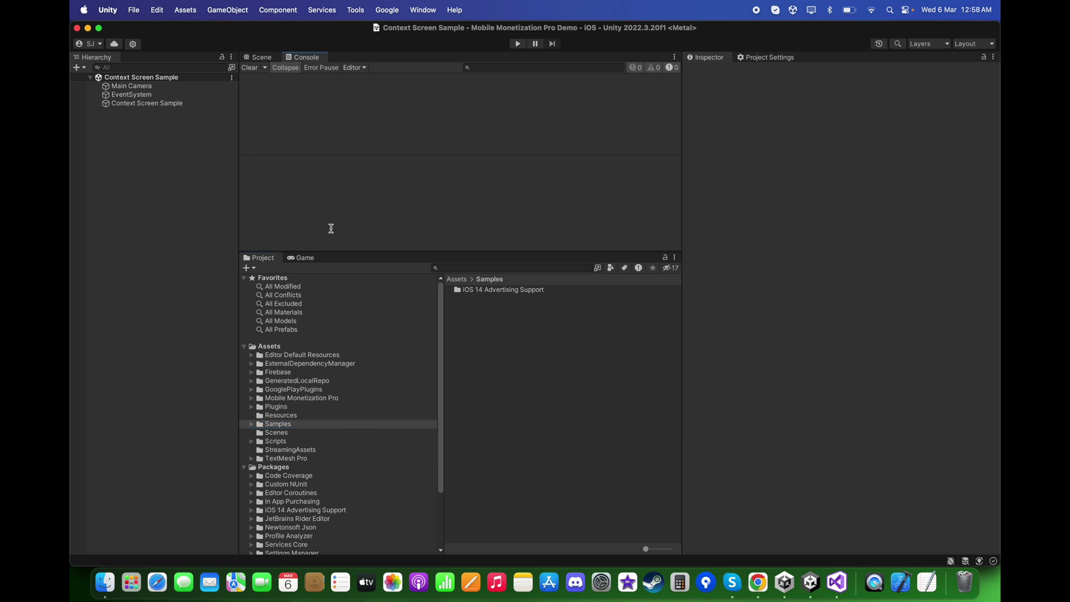